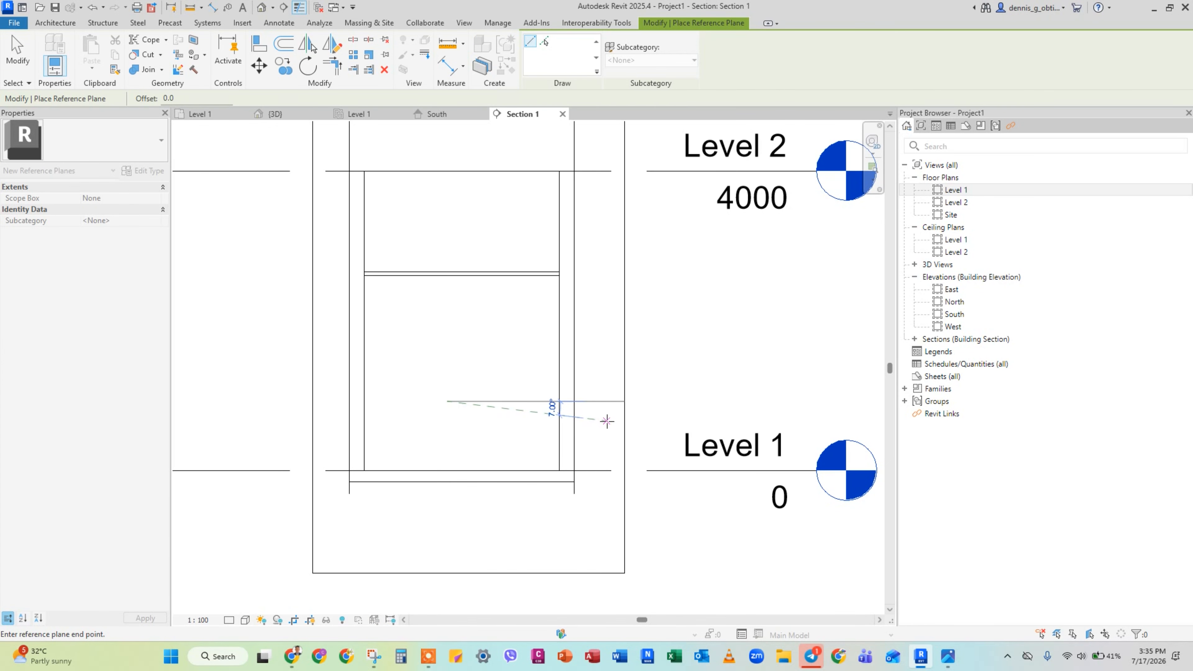
- Draw a horizontal reference plane across the room's right wall, set it 1000 mm above Level 1 and name it mouldings
click(623, 405)
scroll(609, 399, up, 3)
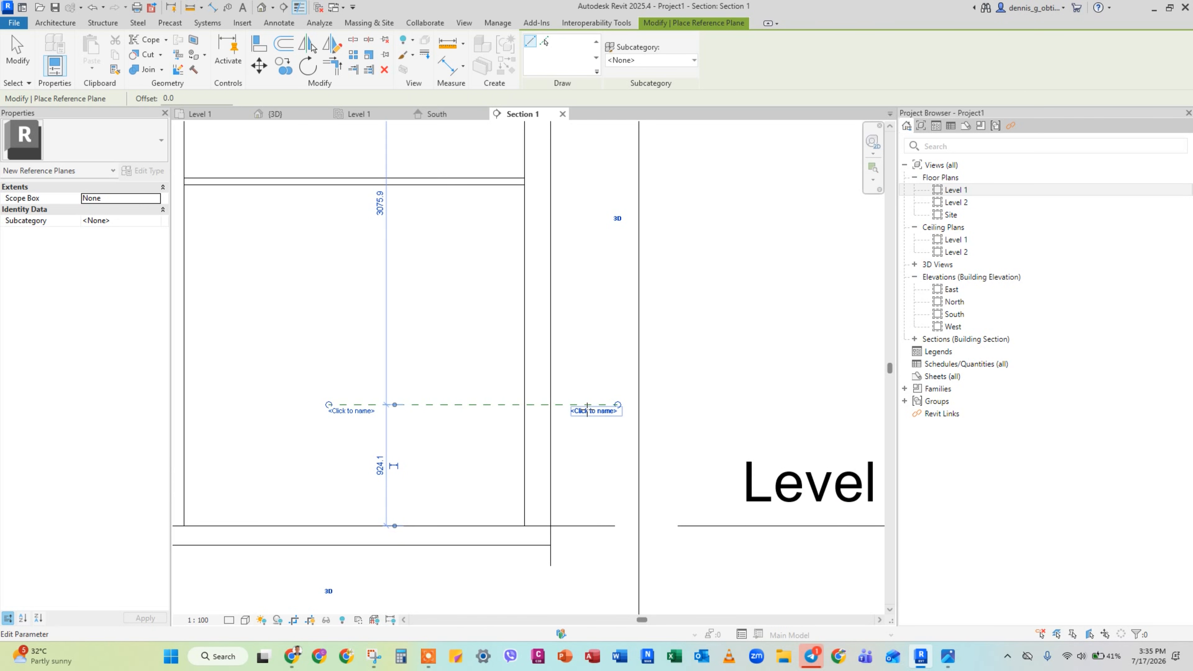
click(383, 470)
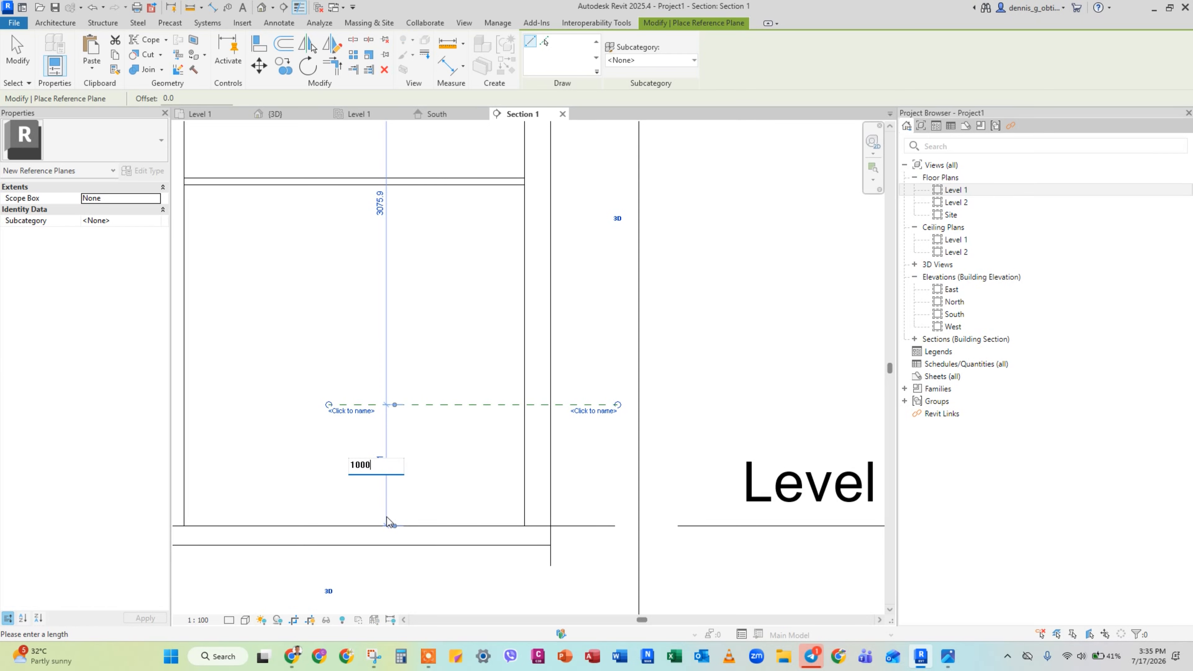
key(Return)
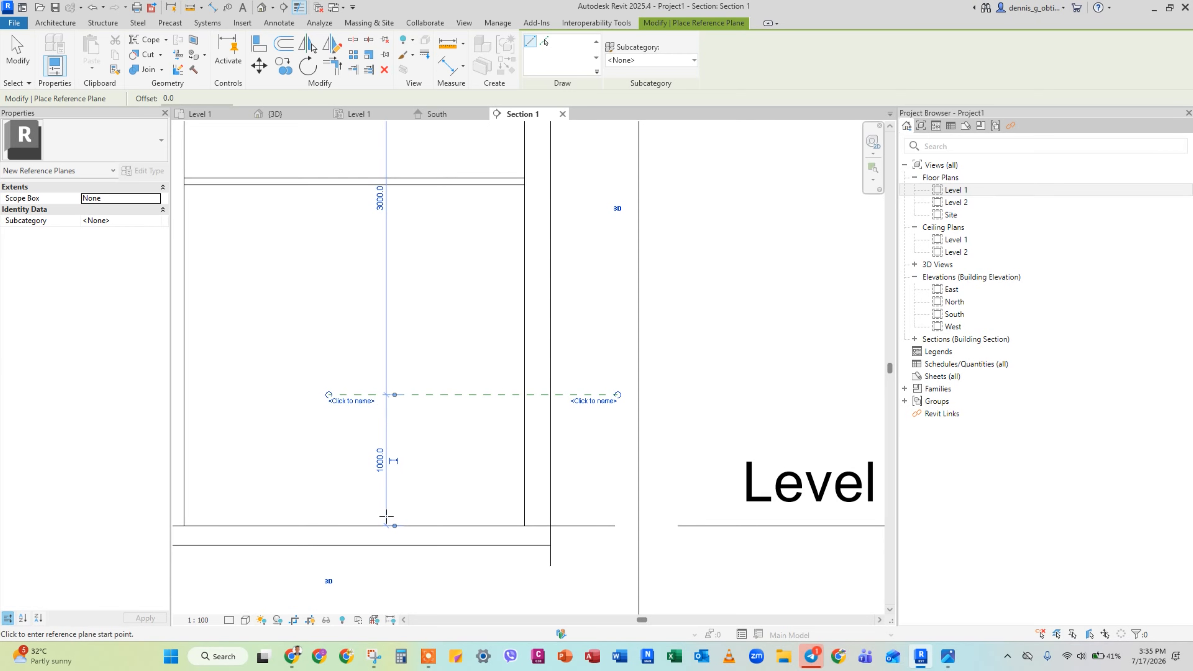
click(587, 402)
text(mouldings)
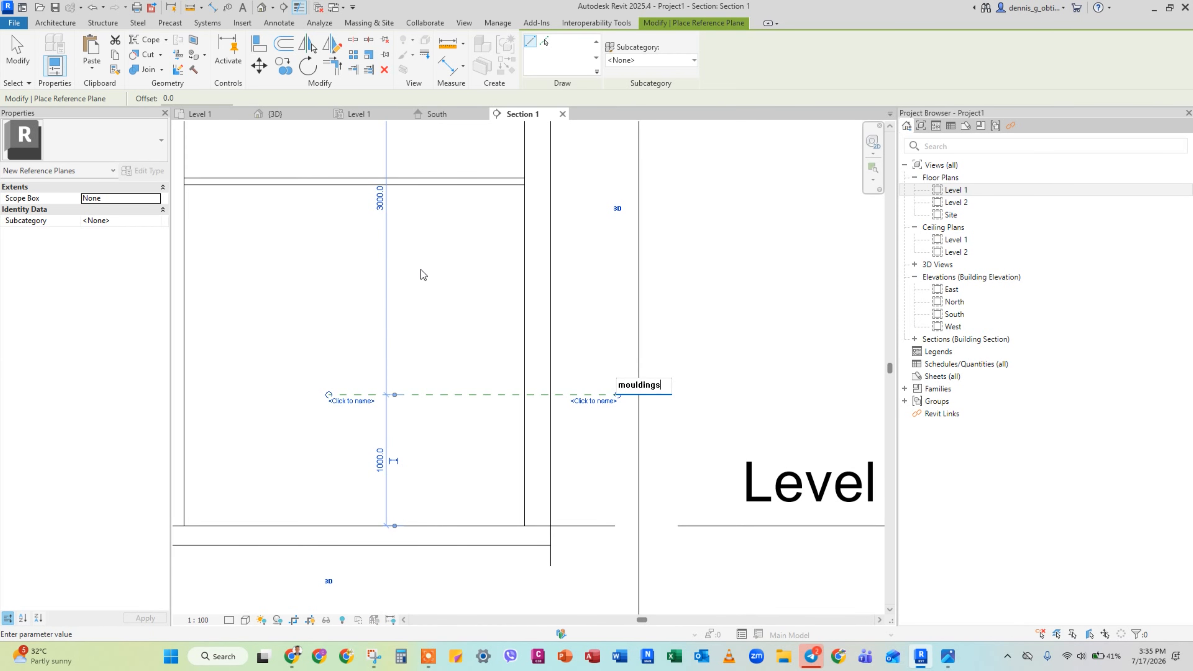
key(Return)
- Draw a second horizontal reference plane along the ceiling's underside, extending past the right wall, and name it for the cornice
middle_drag(405, 243, 362, 335)
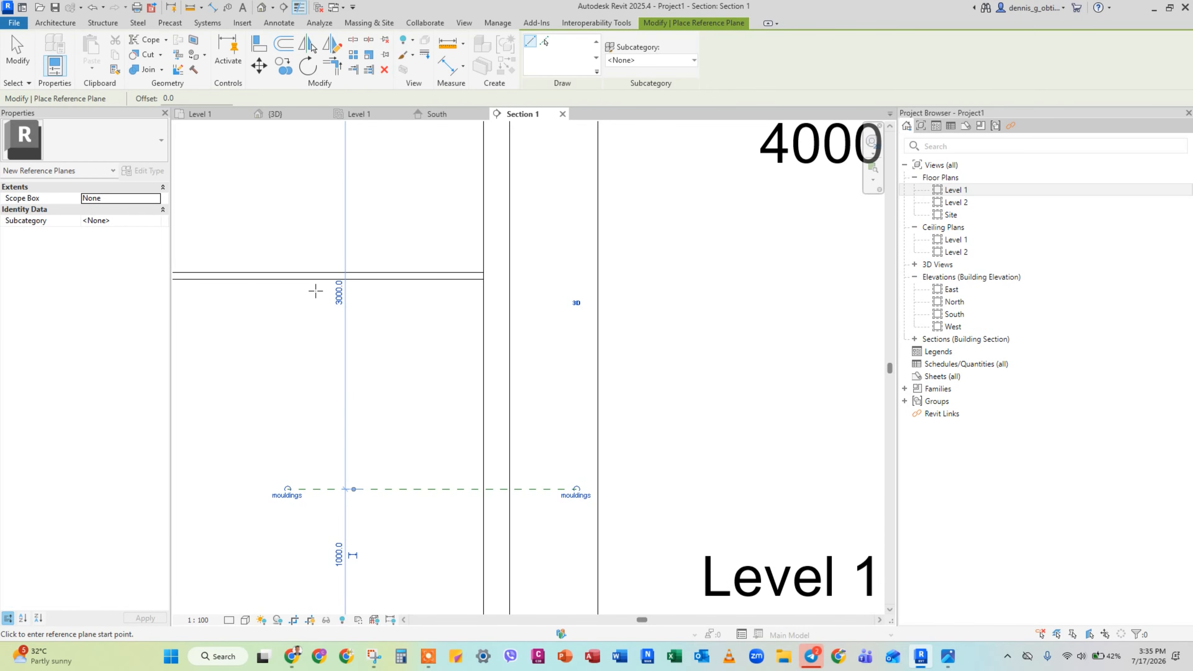
click(312, 279)
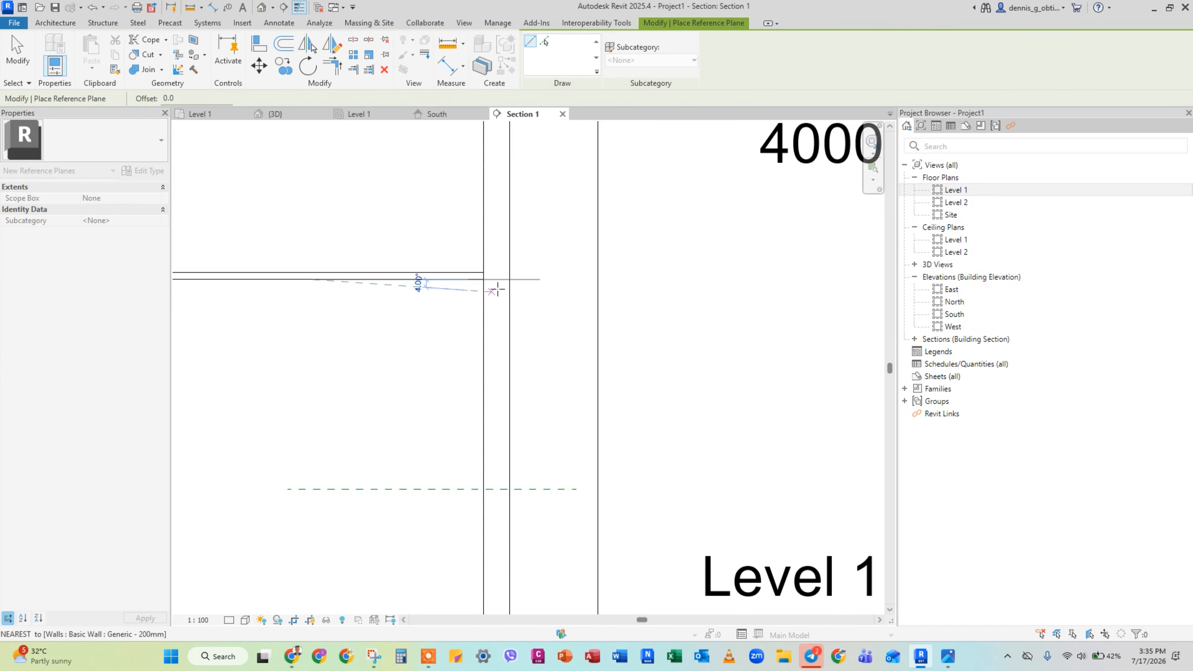
click(545, 279)
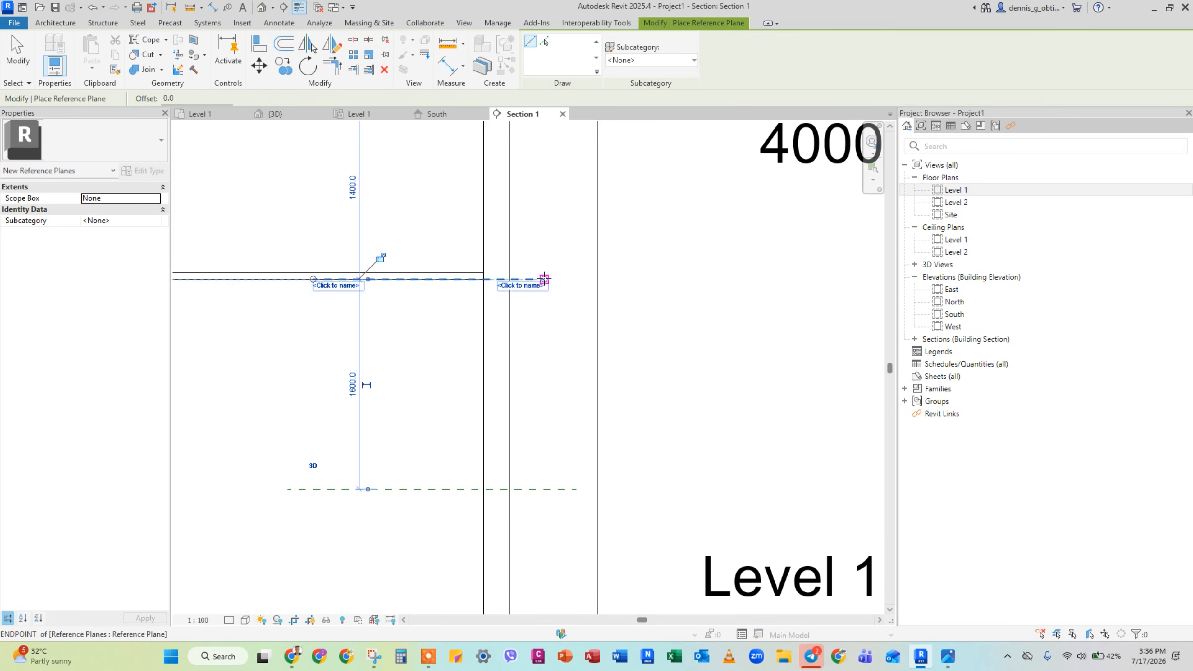
click(534, 286)
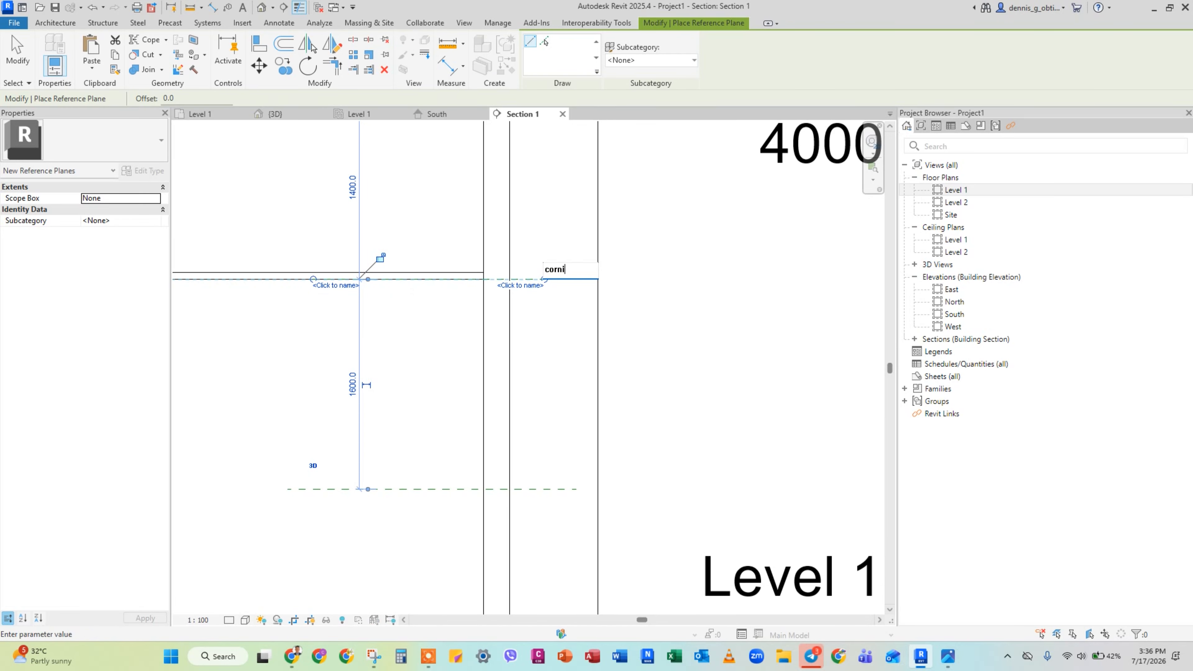
key(Return)
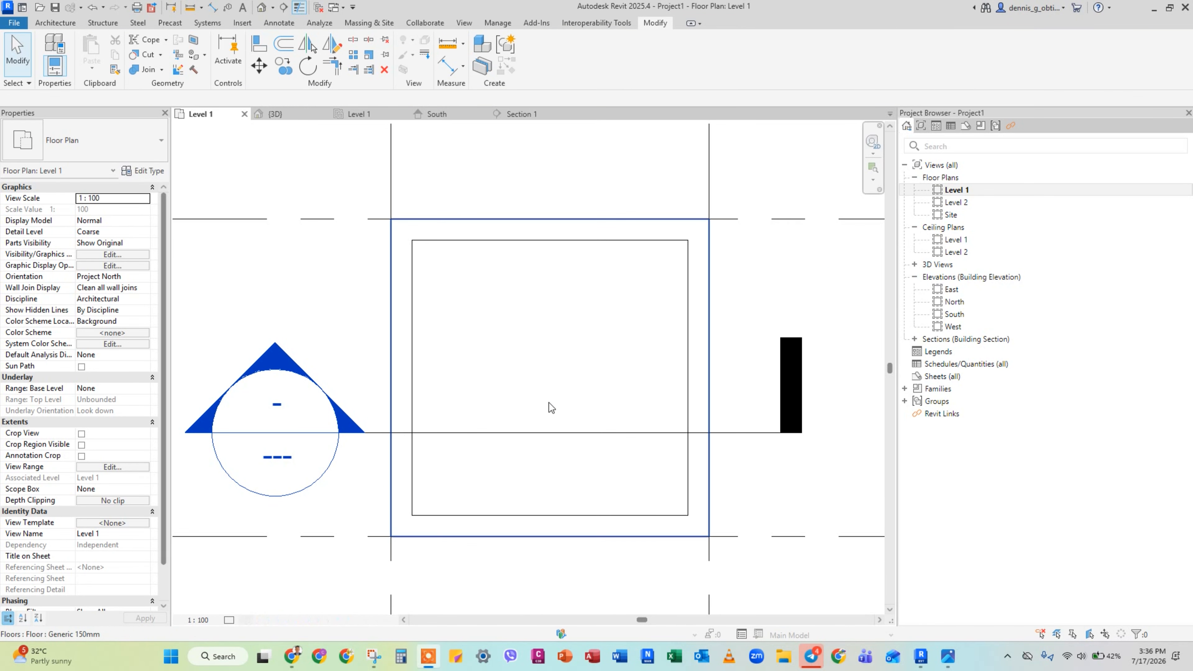
- In the Level 1 floor plan, create an in-place component of category Generic Models named Baseboard
middle_drag(548, 386, 540, 375)
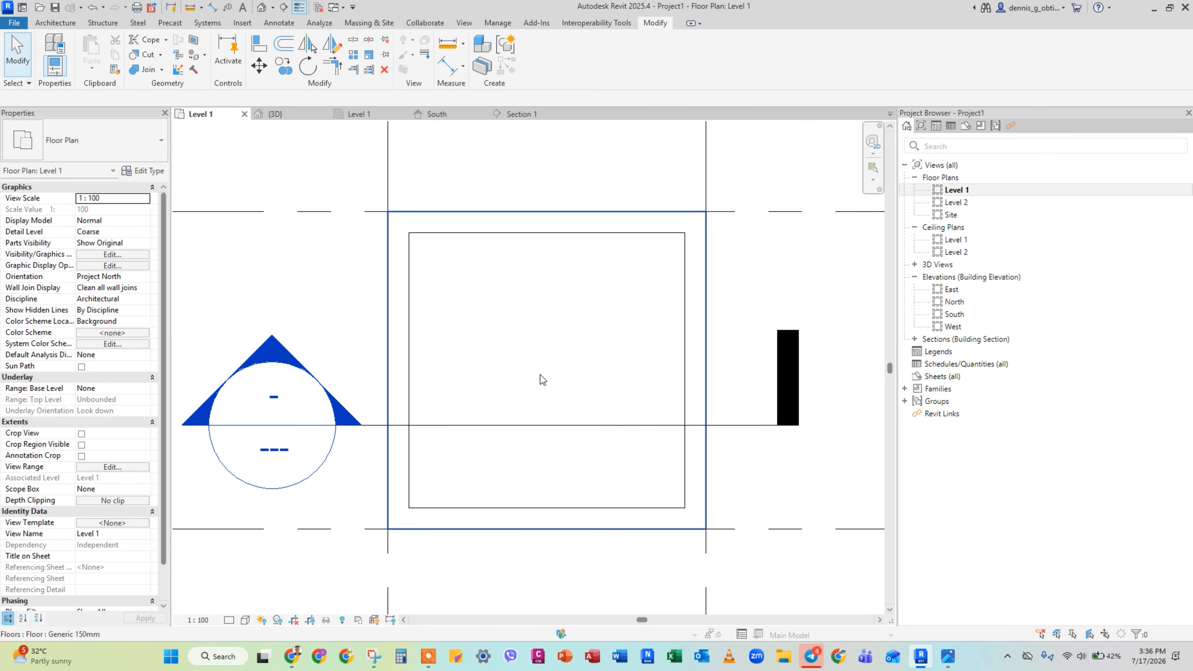
click(60, 25)
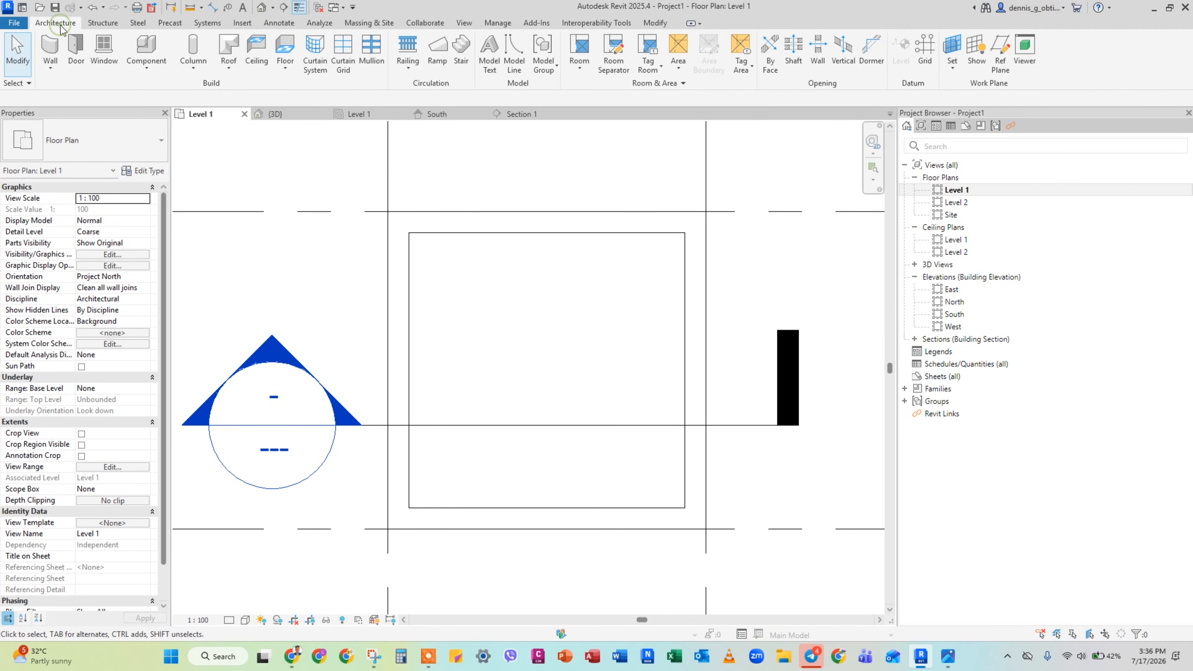
click(141, 69)
click(191, 127)
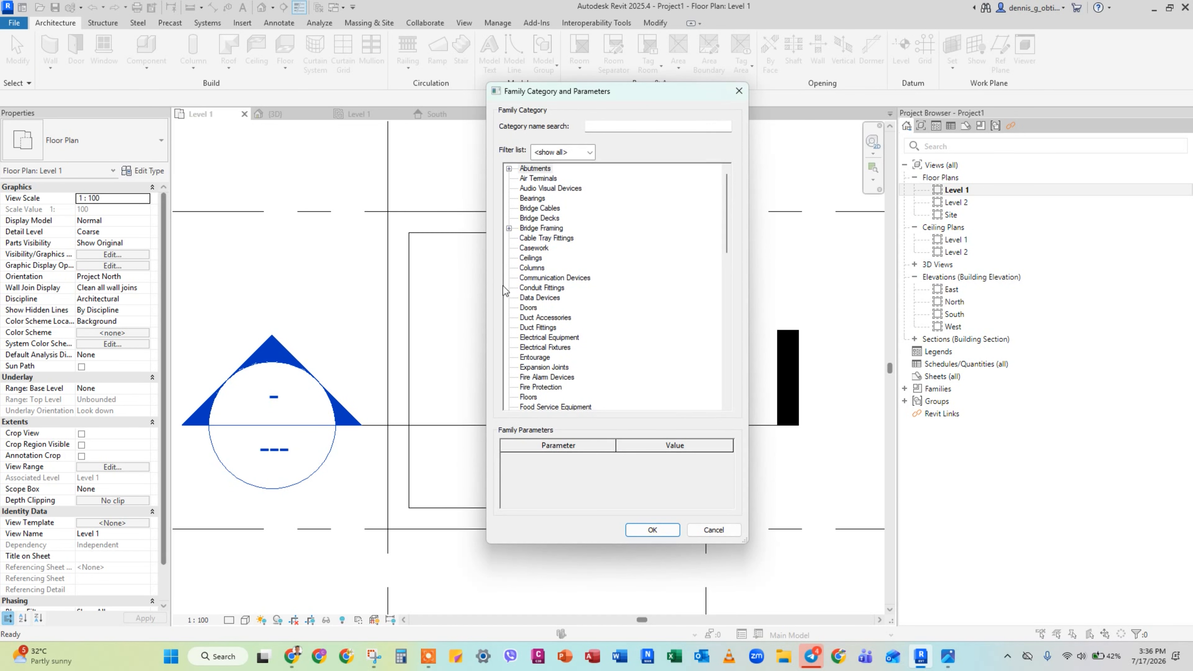
scroll(553, 330, down, 1)
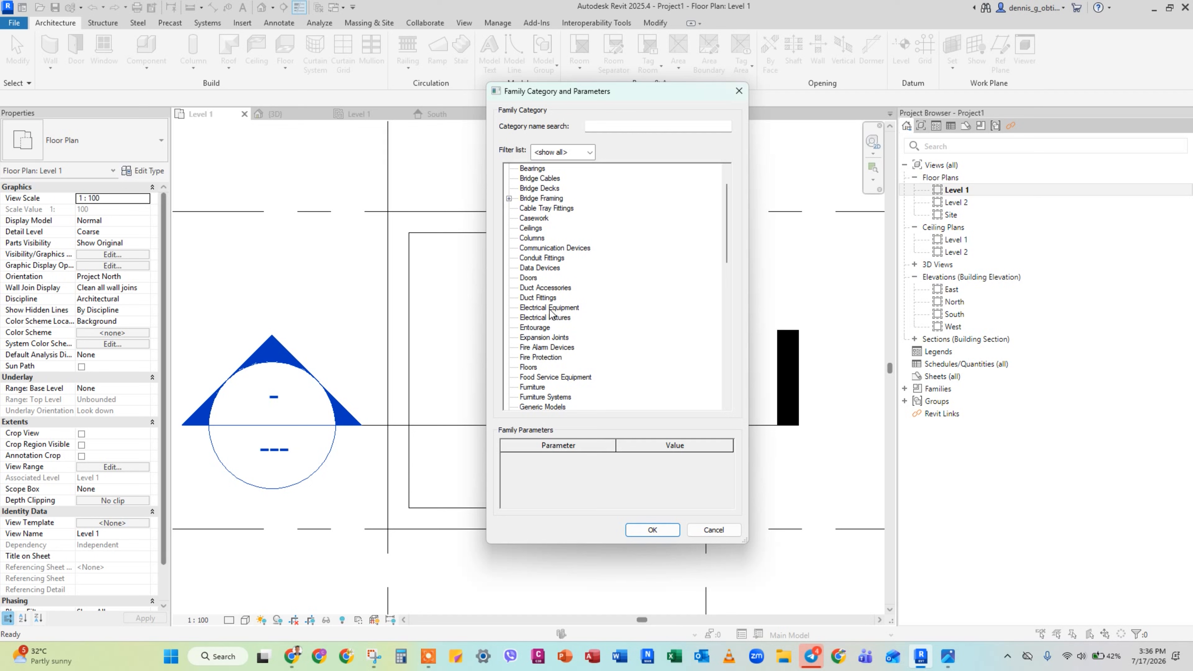
key(g)
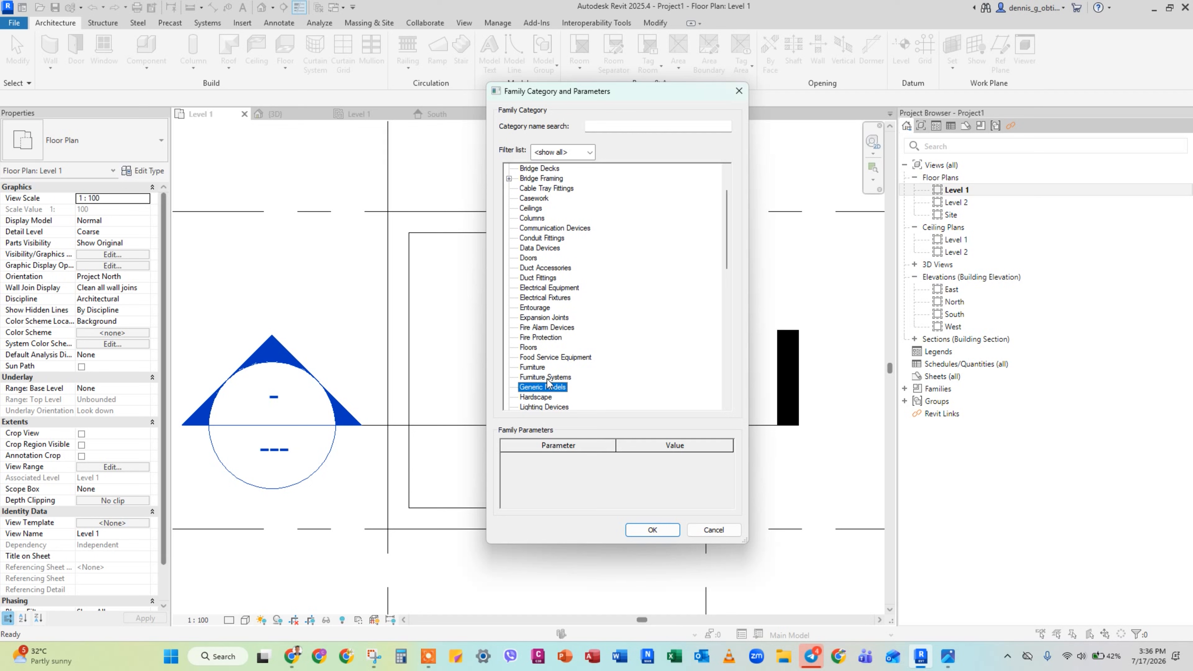
double_click(547, 387)
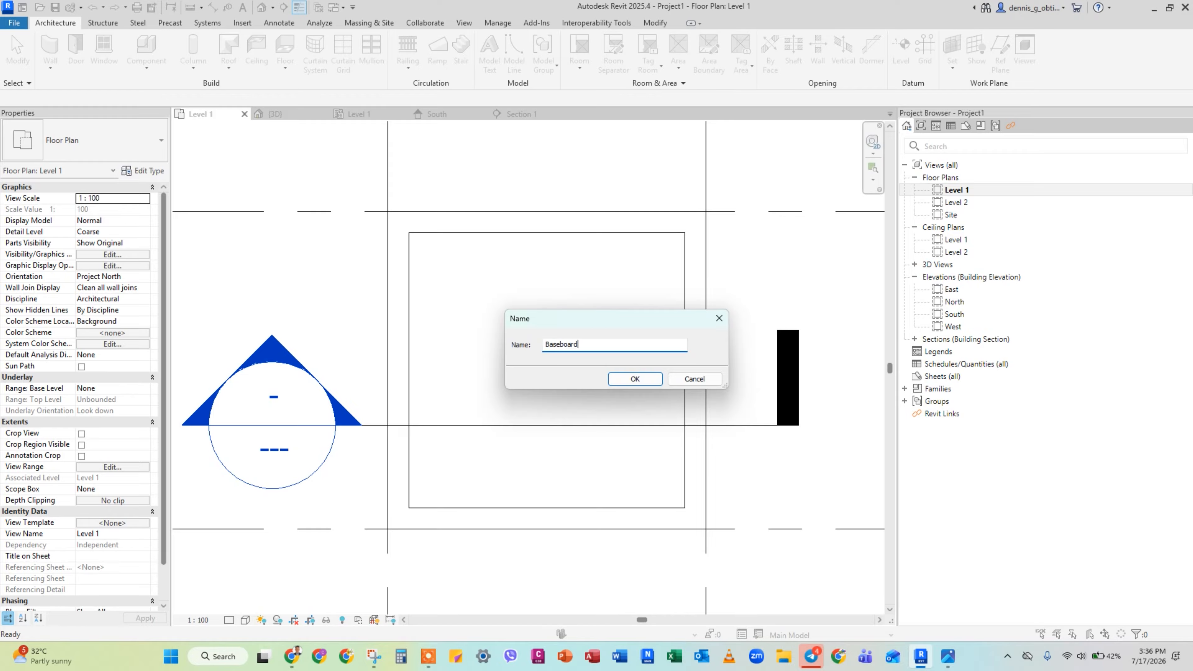
text(Baseboard)
click(638, 374)
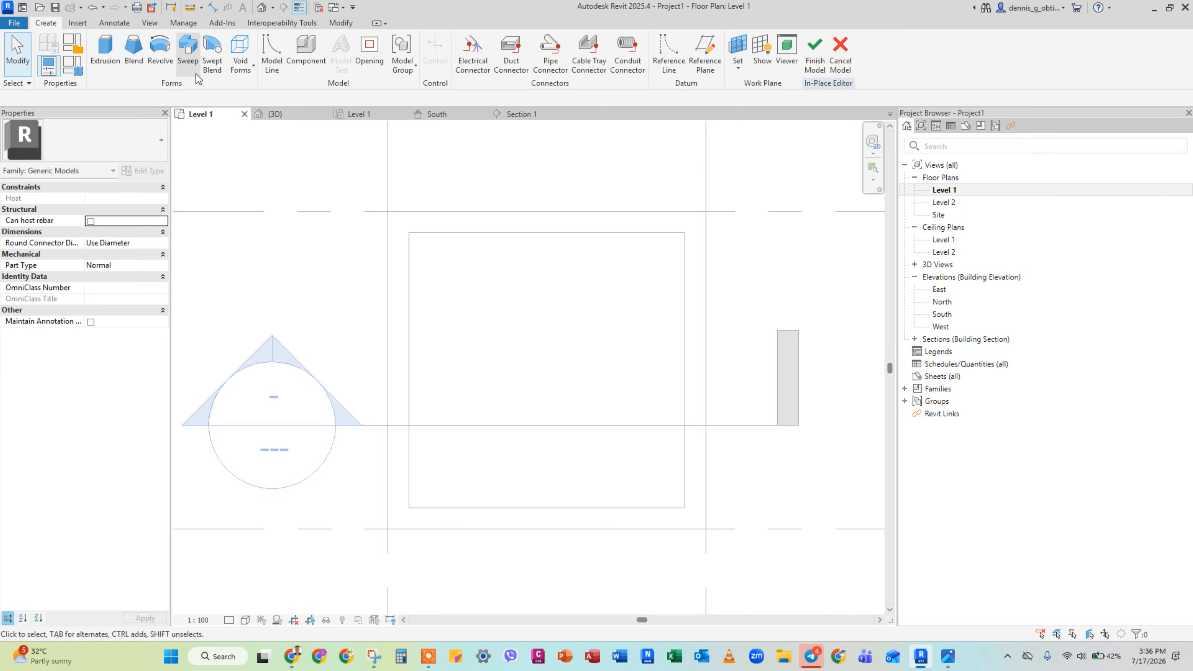
- Start a sweep for the baseboard with Level 1 as its work plane
click(187, 51)
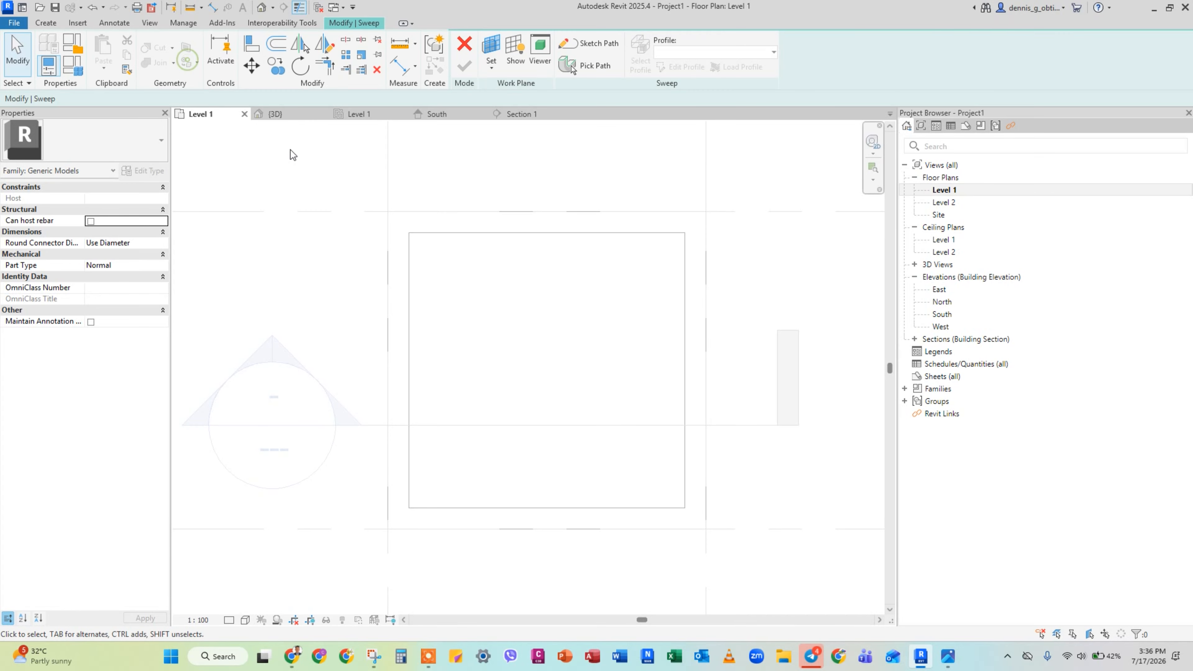
click(497, 77)
click(516, 89)
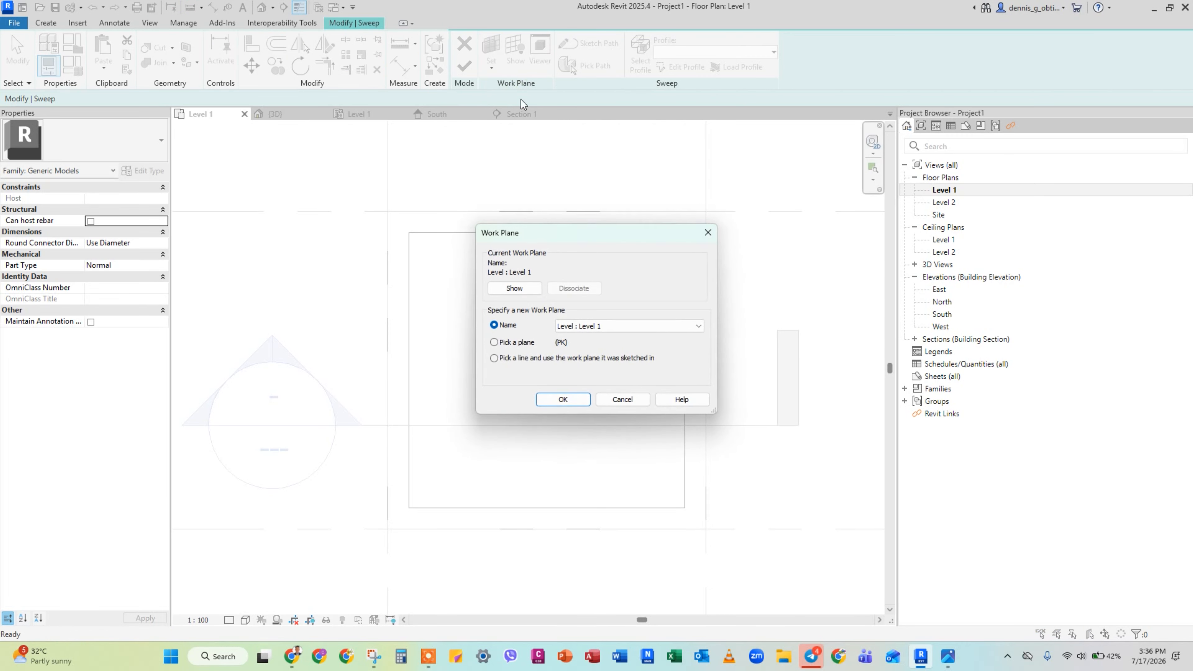
click(573, 402)
click(379, 23)
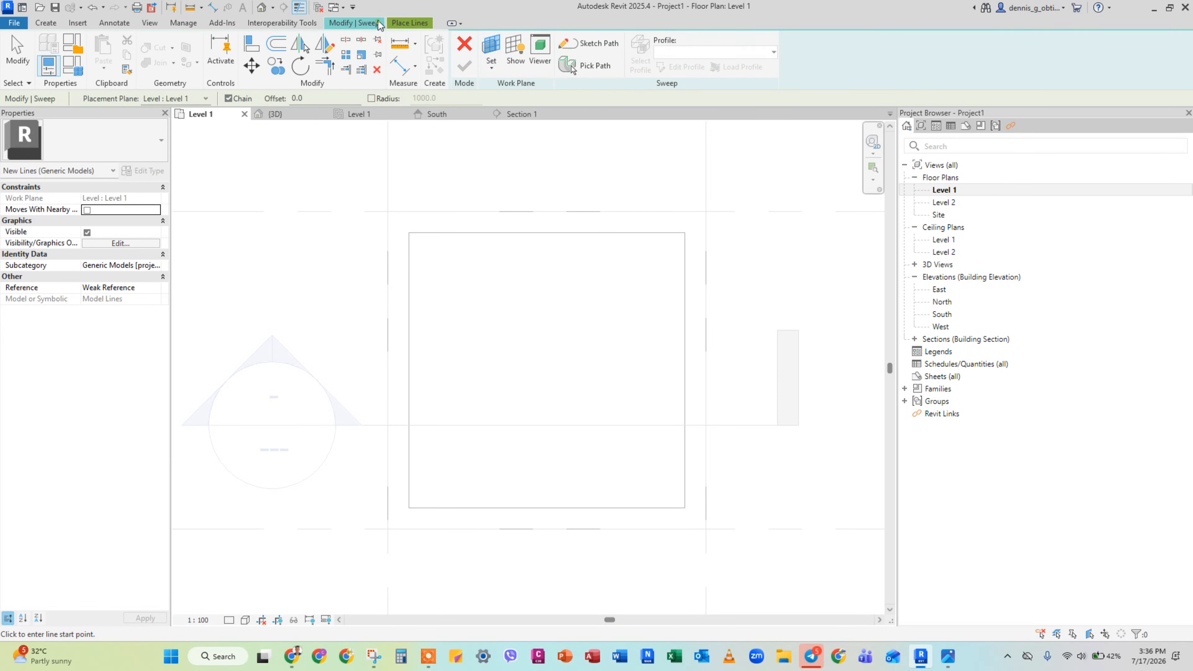
- Sketch a rectangular sweep path of about 2600 by 2600 mm along the inner wall faces and finish the path
click(591, 43)
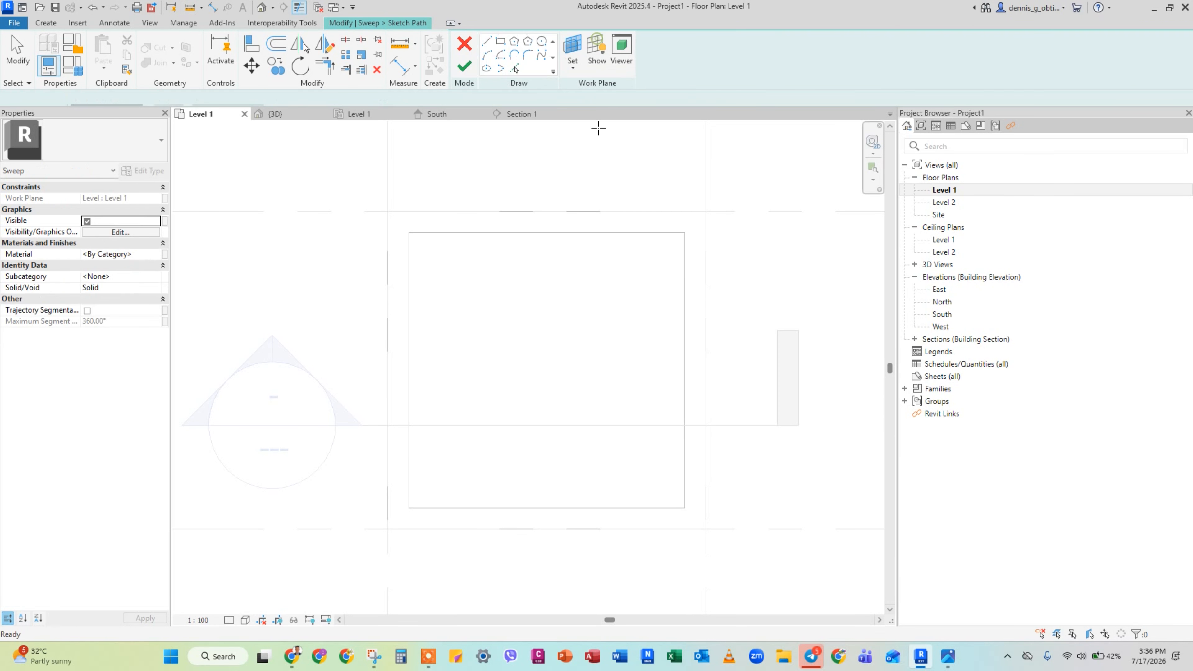
click(500, 41)
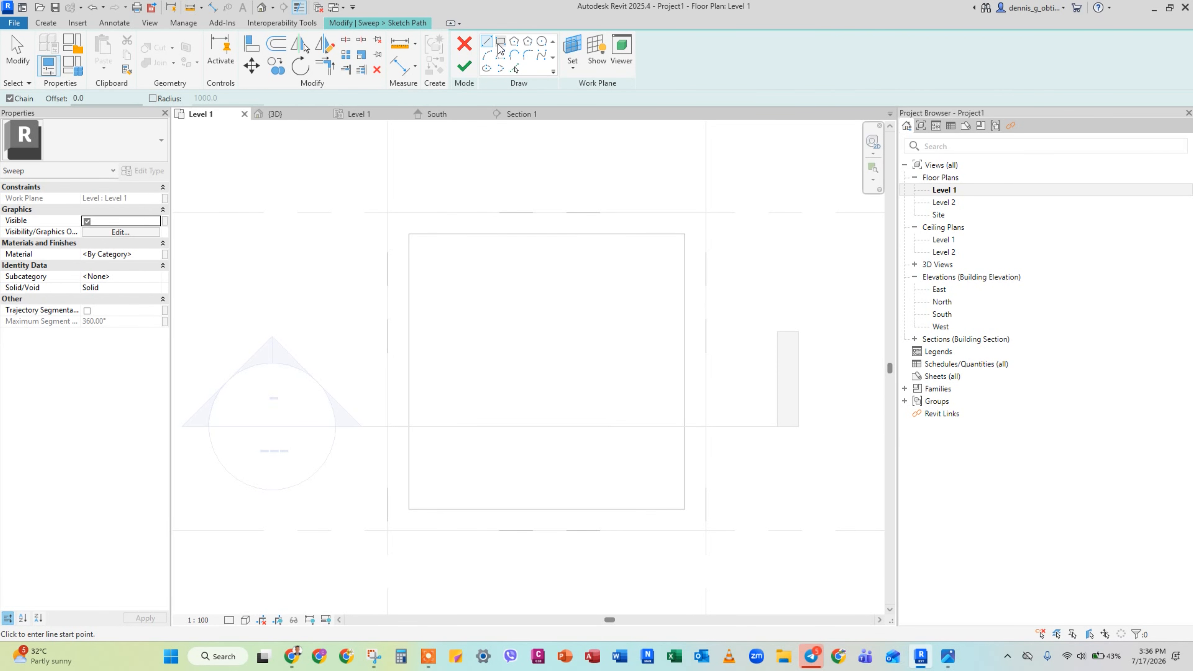
click(409, 235)
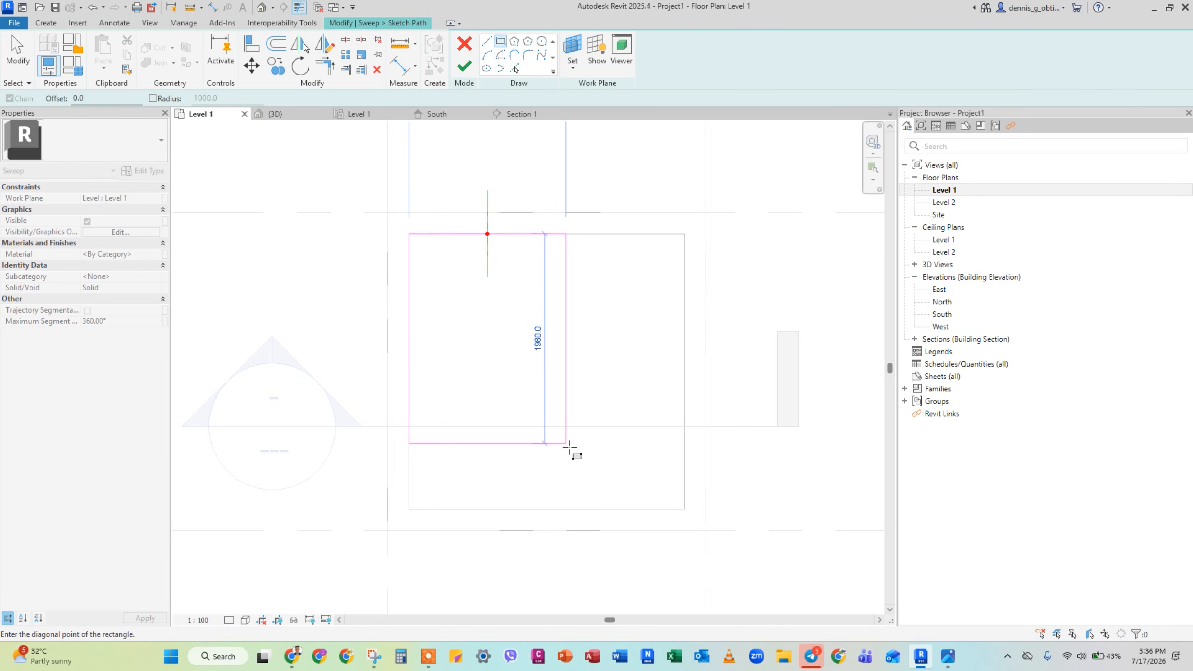
click(685, 508)
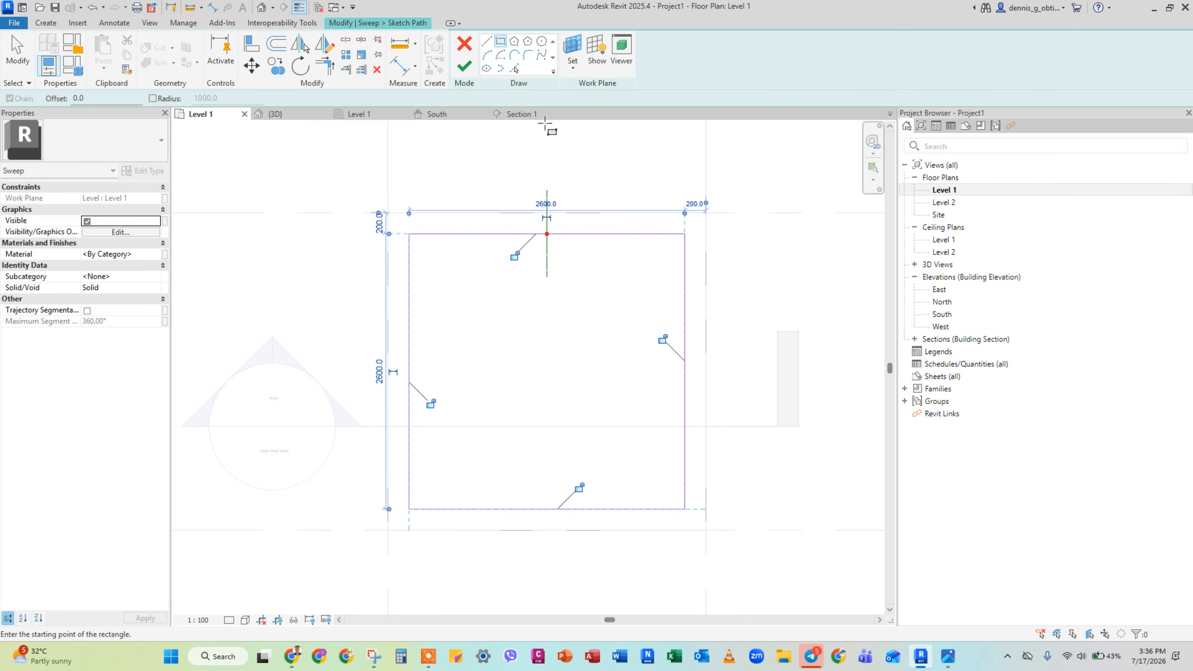
click(471, 70)
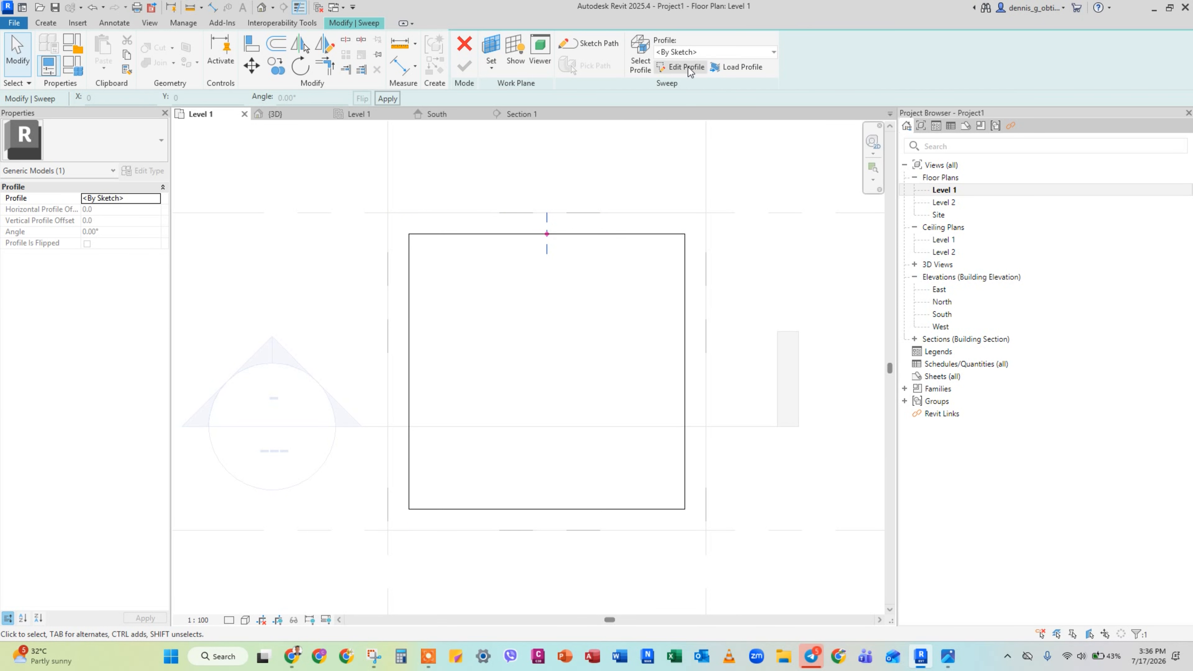
- Start loading a sweep profile and browse the US Metric Earlier Version library to Profiles, Second Fix Carpentry, Skirting
click(739, 67)
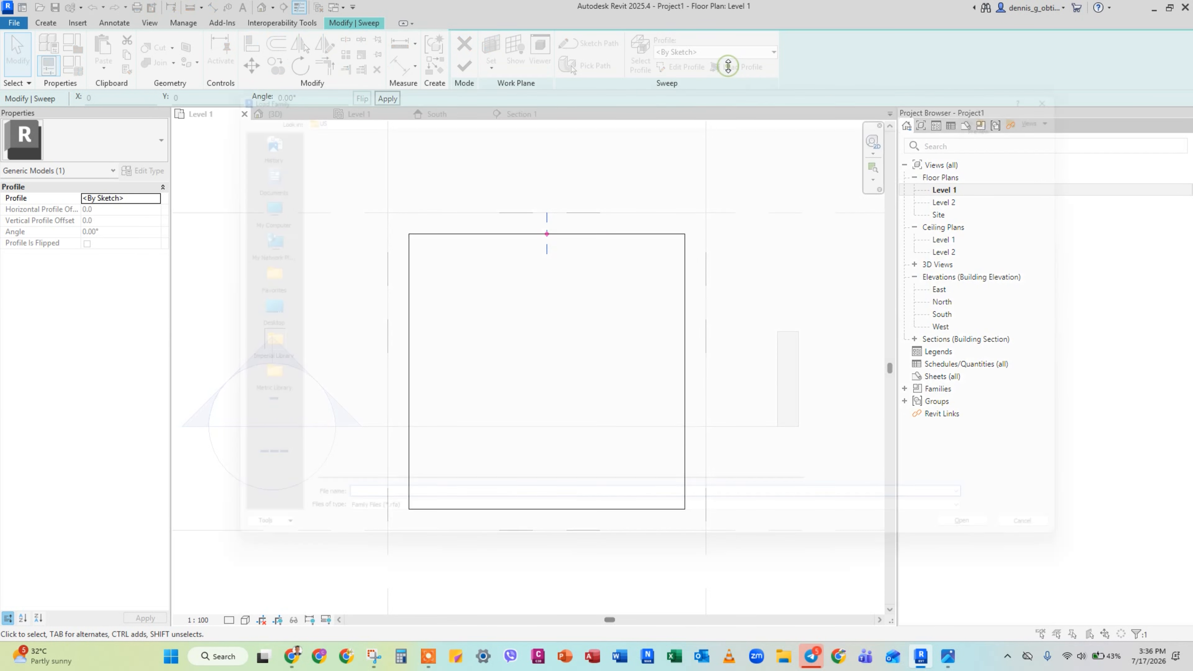
click(359, 97)
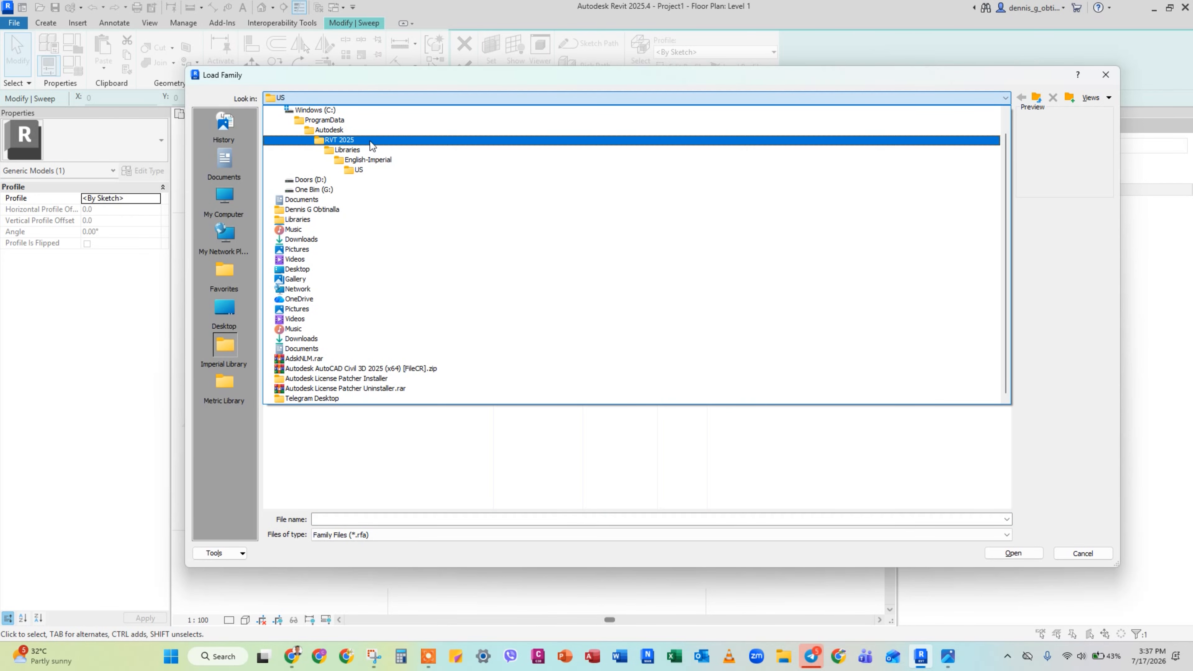
click(370, 150)
double_click(299, 154)
double_click(310, 151)
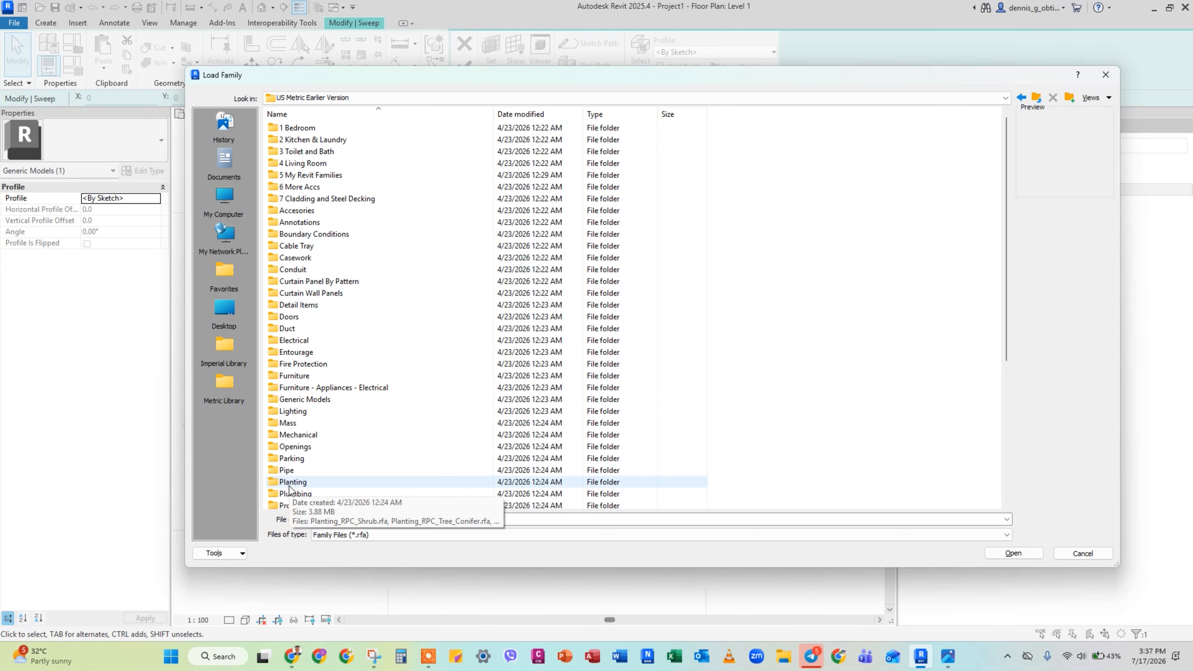
scroll(290, 490, down, 2)
double_click(291, 435)
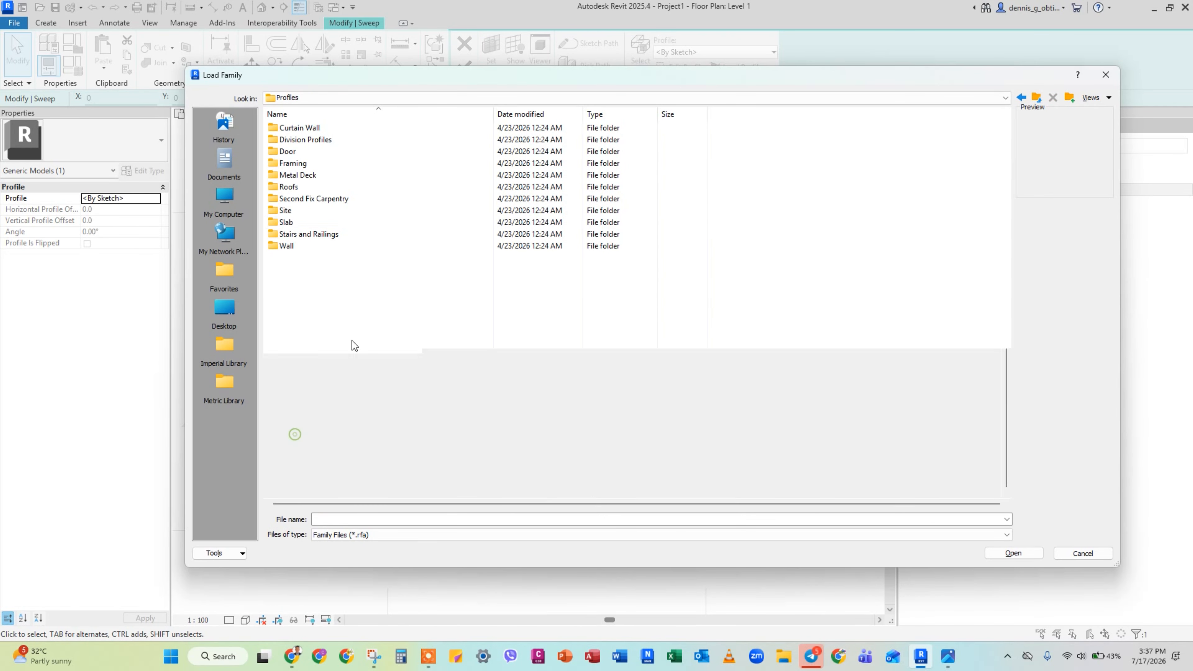
double_click(353, 198)
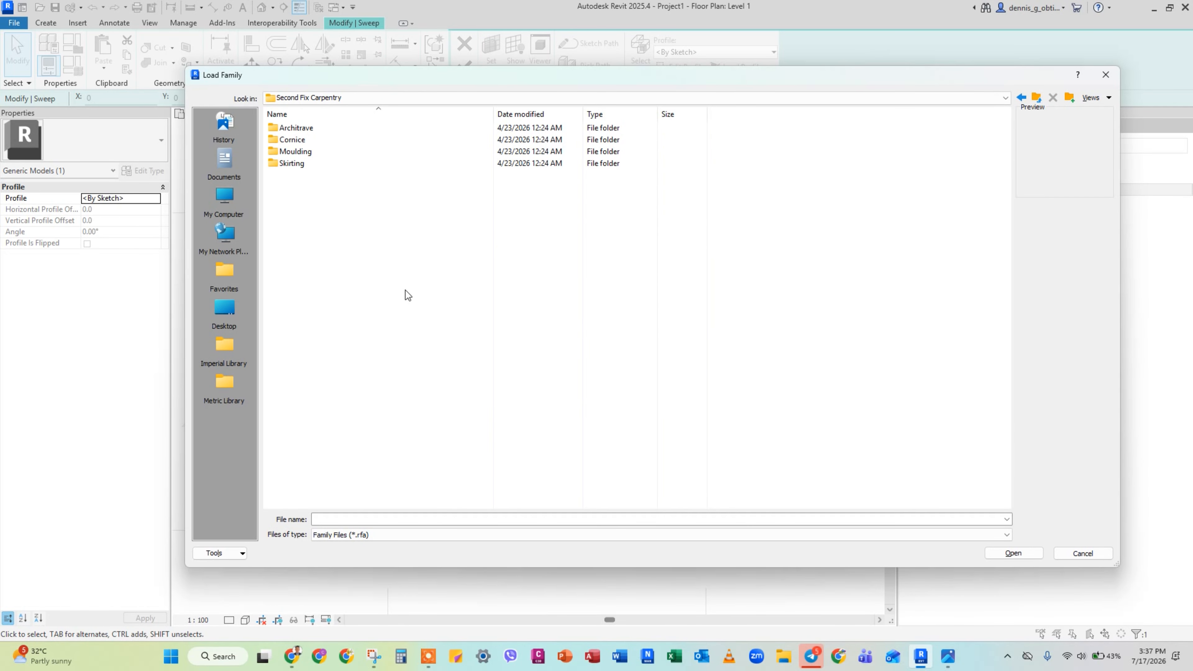
double_click(292, 163)
- Show the skirting profile files as large icons and load Profiles_Ogee.rfa
right_click(365, 263)
mouse_move(449, 269)
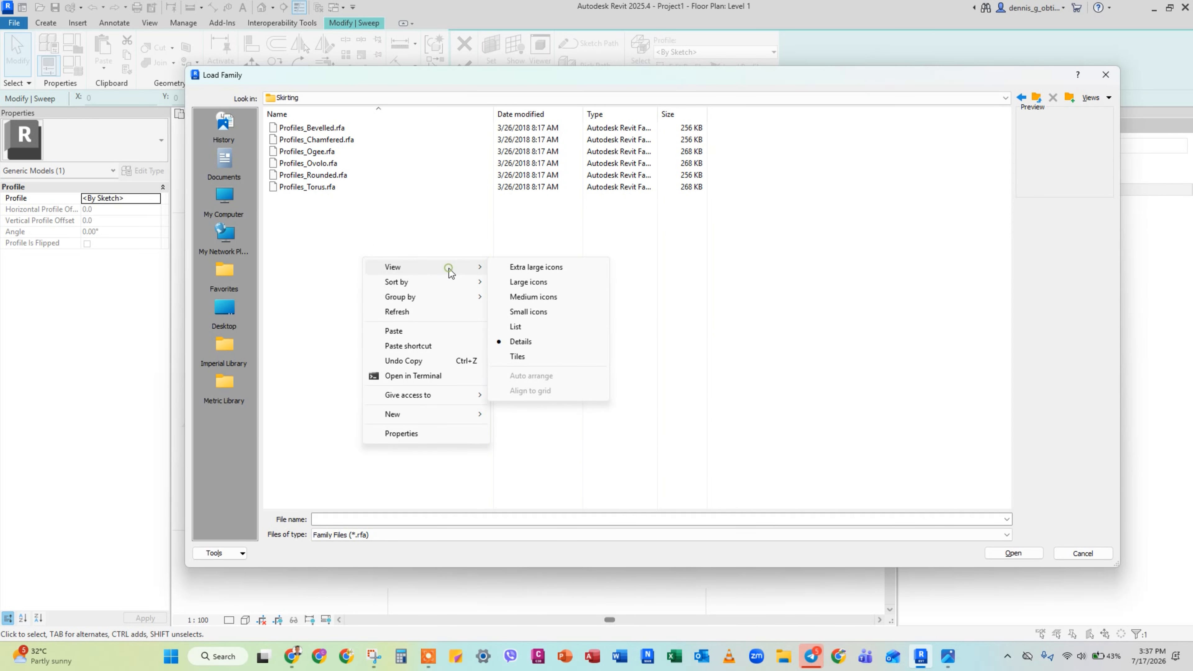
click(550, 284)
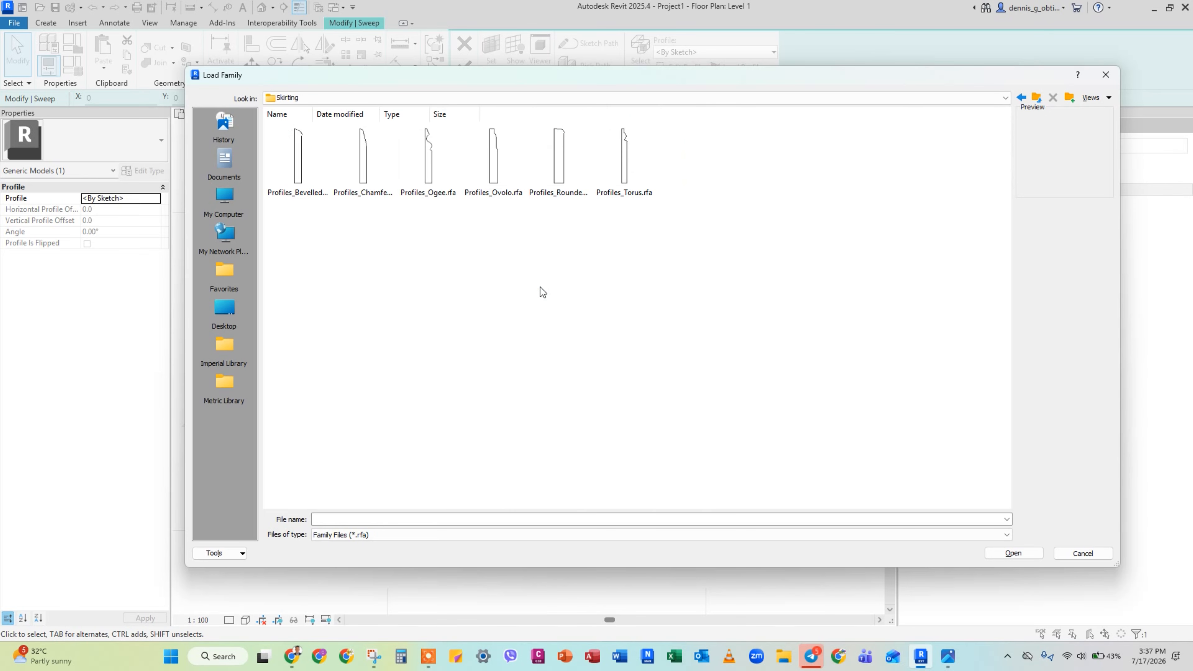
double_click(447, 167)
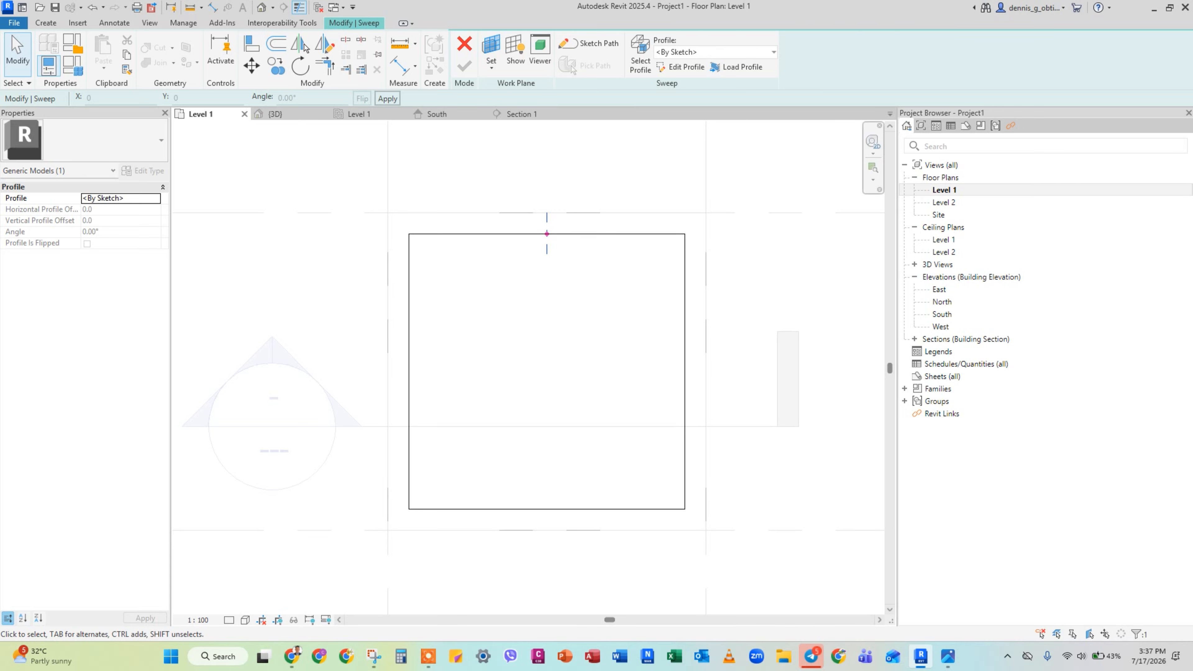
- Assign the Profiles_Ogee 18x170mm type as the sweep's profile and check its orientation on the path in 3D
click(773, 51)
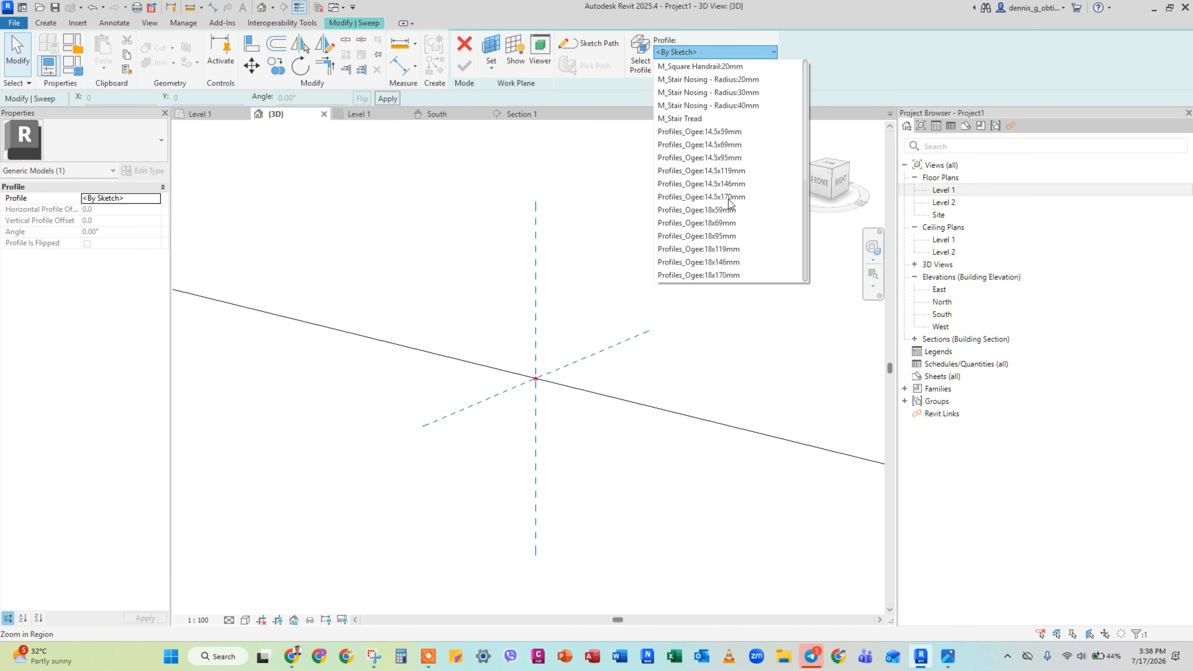
click(705, 275)
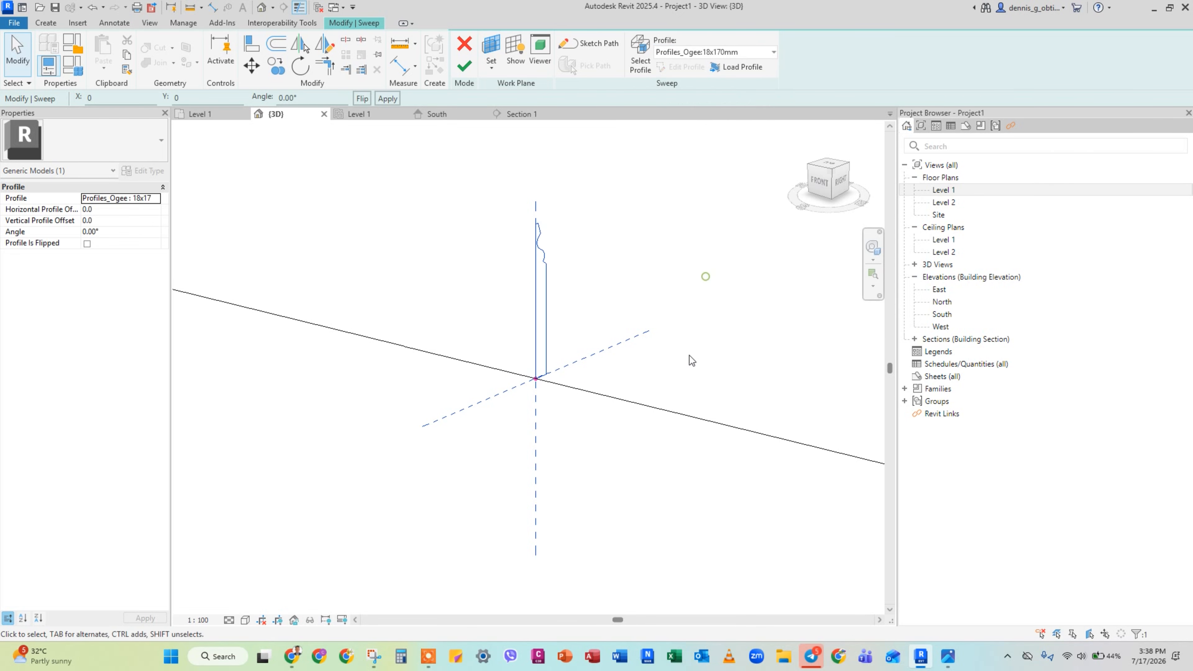
scroll(689, 355, down, 5)
scroll(678, 378, up, 8)
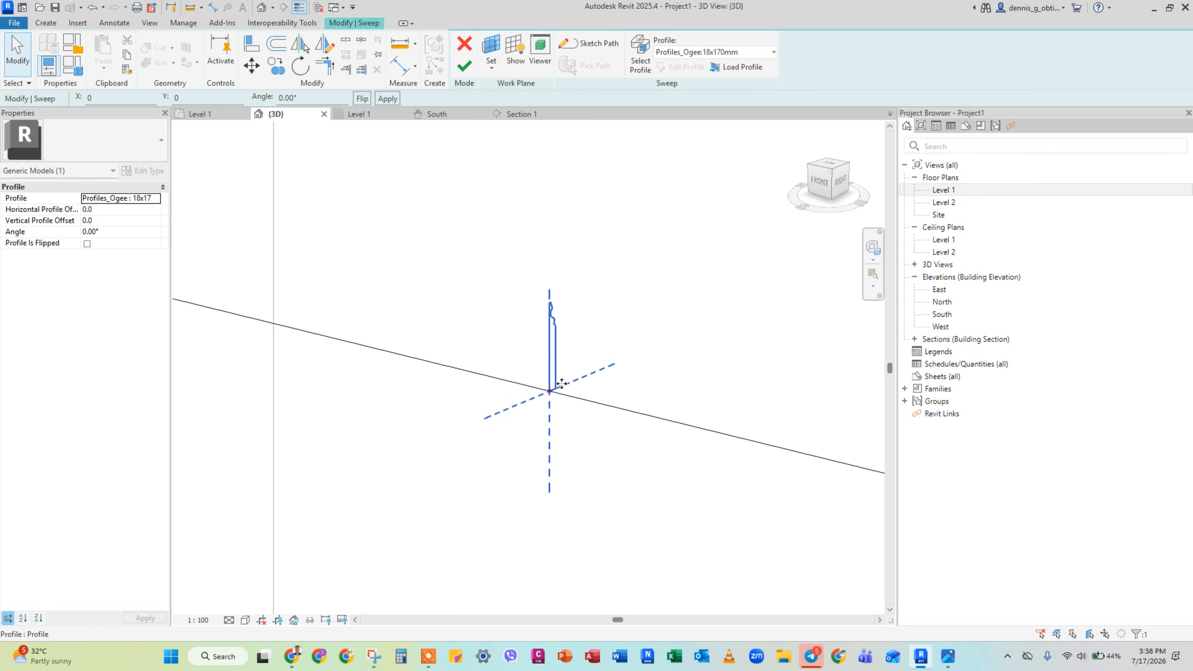
- Flip the Profiles_Ogee 18x170mm profile on its path and finish the baseboard sweep
click(89, 242)
scroll(606, 355, down, 2)
scroll(595, 336, up, 3)
middle_drag(605, 354, 610, 326)
scroll(568, 439, down, 2)
middle_drag(569, 439, 607, 359)
scroll(594, 416, down, 4)
scroll(589, 336, up, 2)
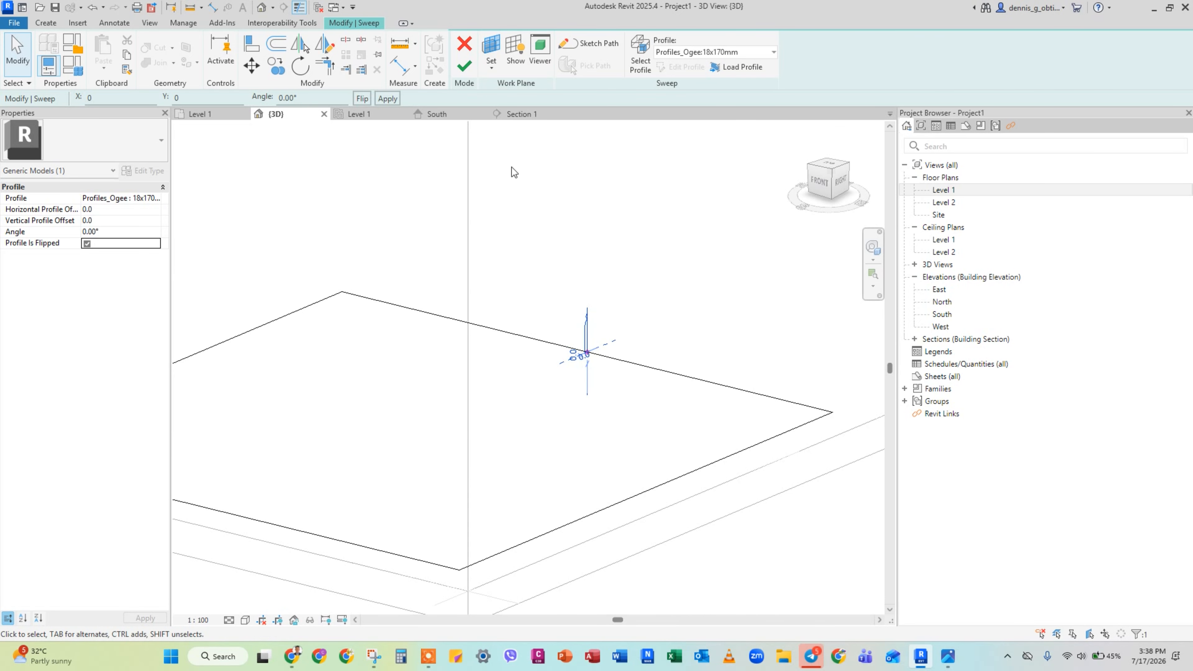
click(459, 67)
scroll(527, 374, down, 3)
middle_drag(565, 357, 596, 438)
scroll(596, 438, down, 3)
- Assign the Oak Flooring material to the baseboard sweep in the Section 1 view and finish the in-place model
click(200, 115)
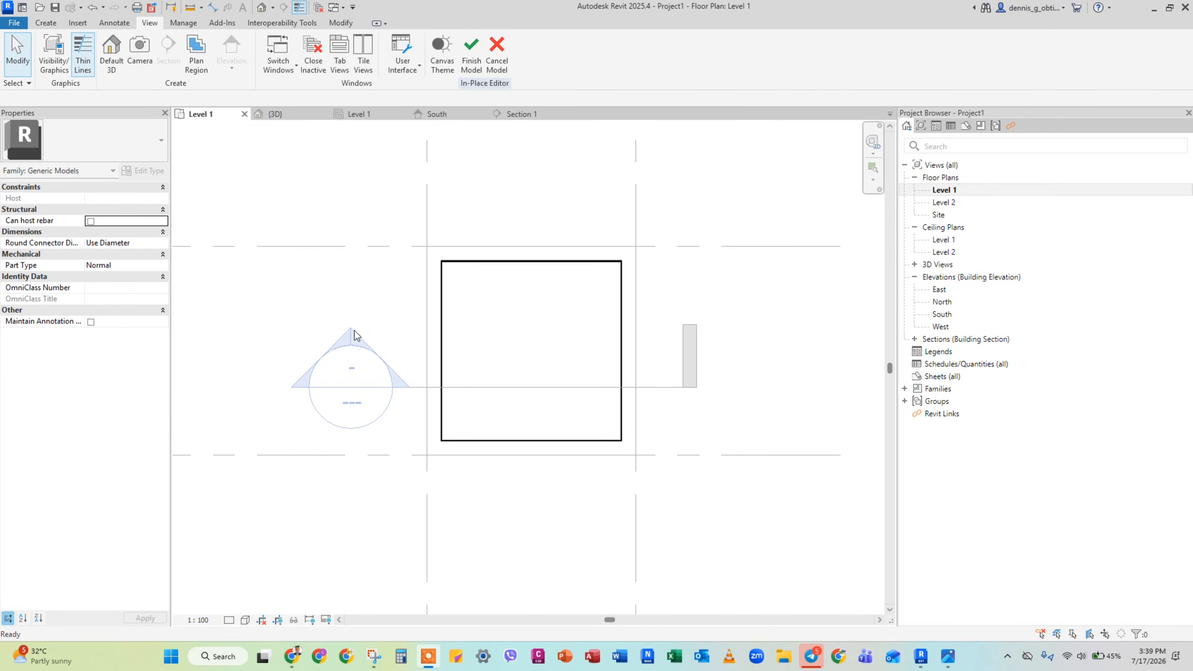
double_click(354, 330)
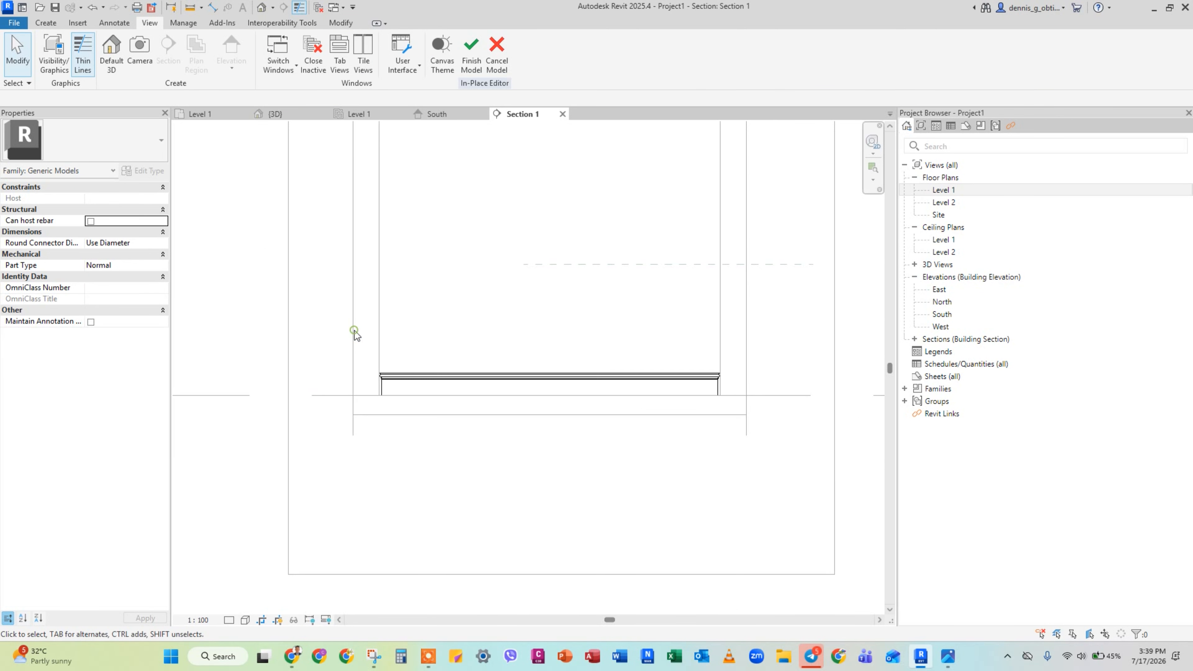
click(450, 378)
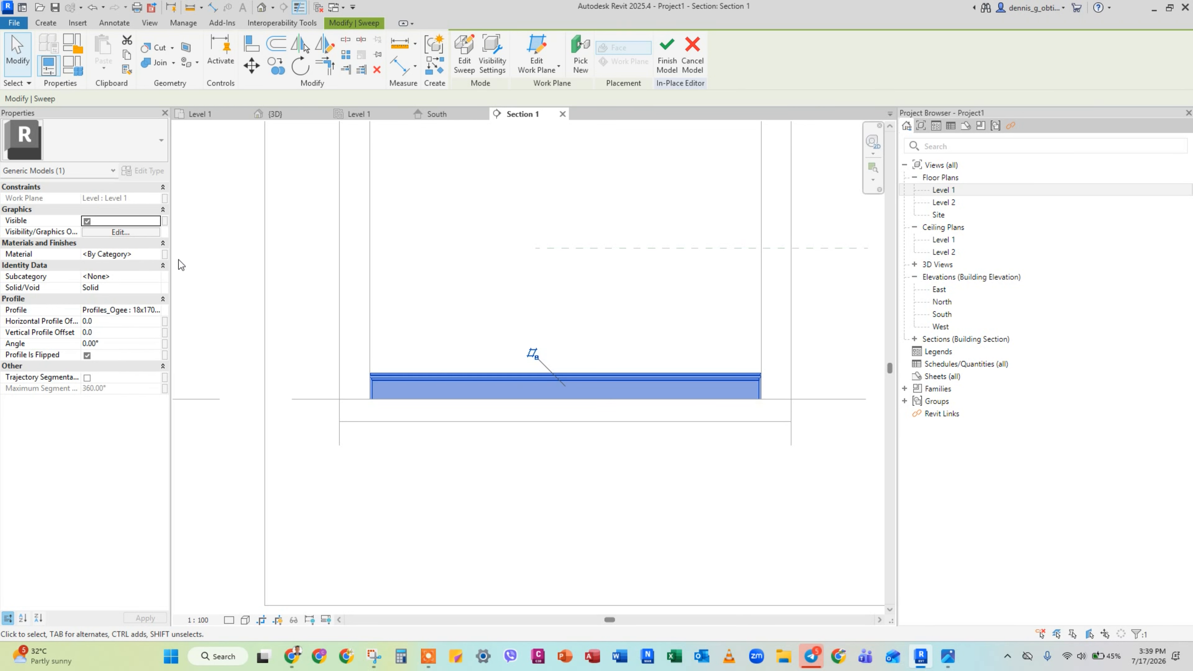
click(155, 254)
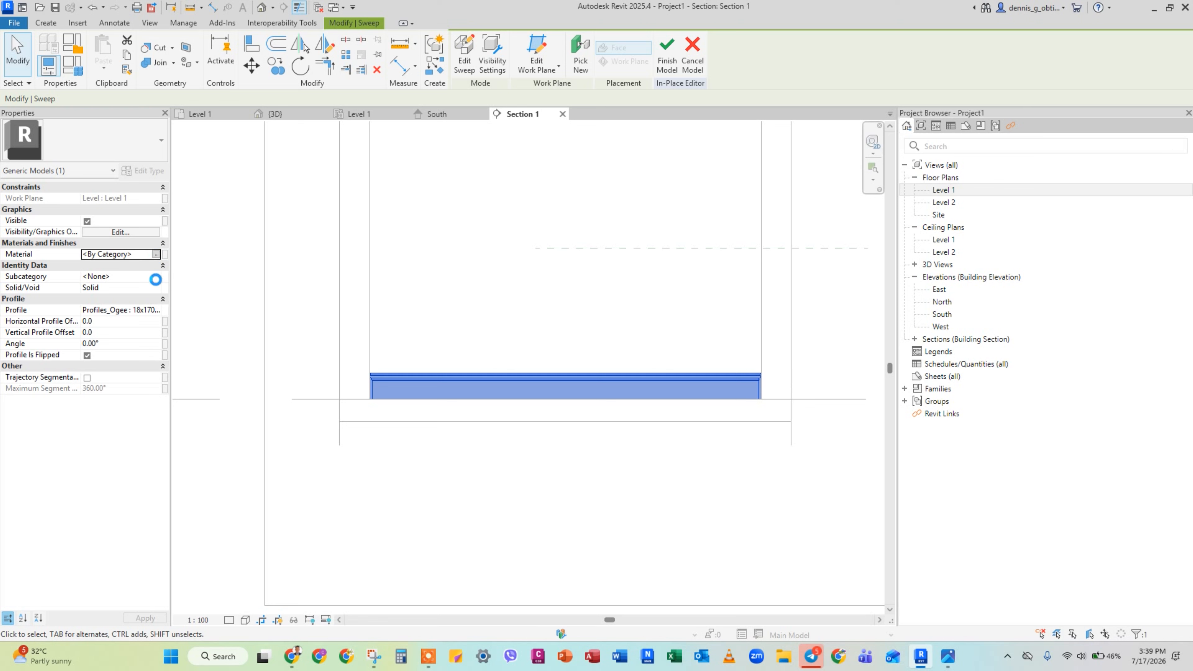
click(155, 254)
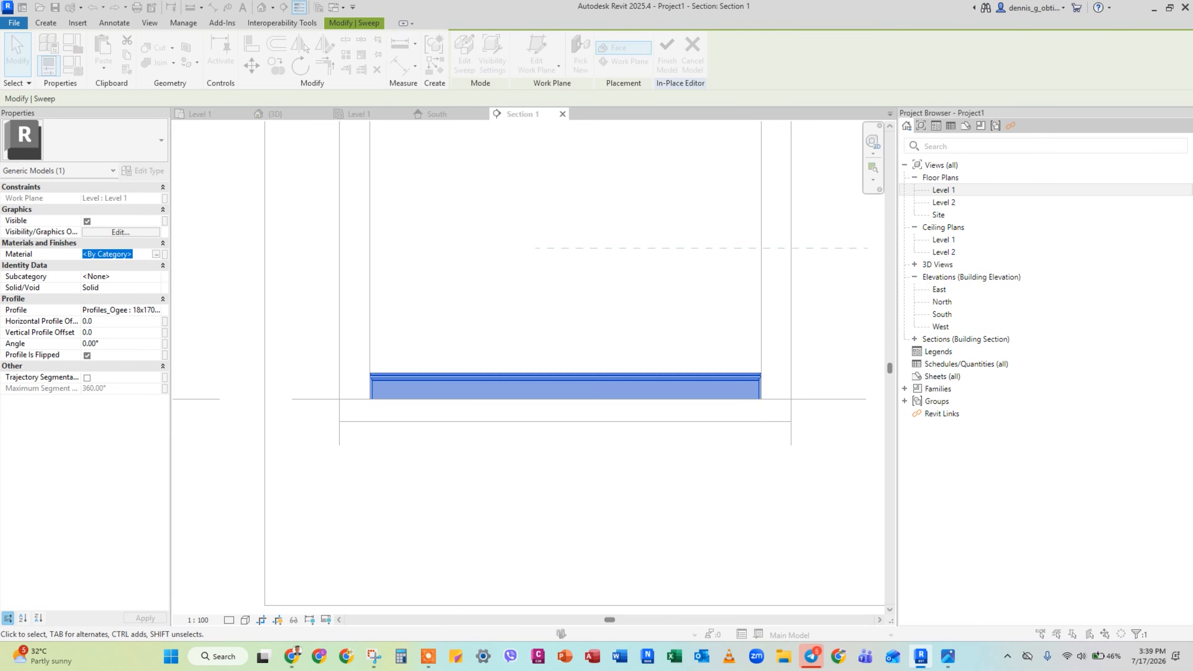
click(429, 400)
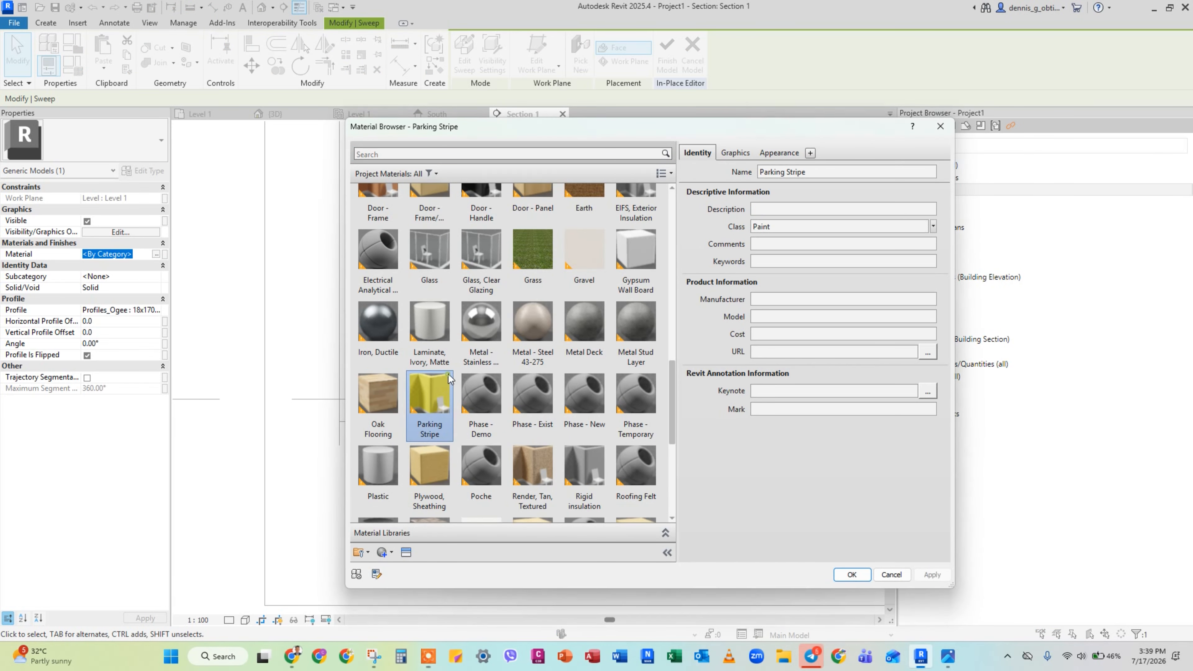
click(376, 401)
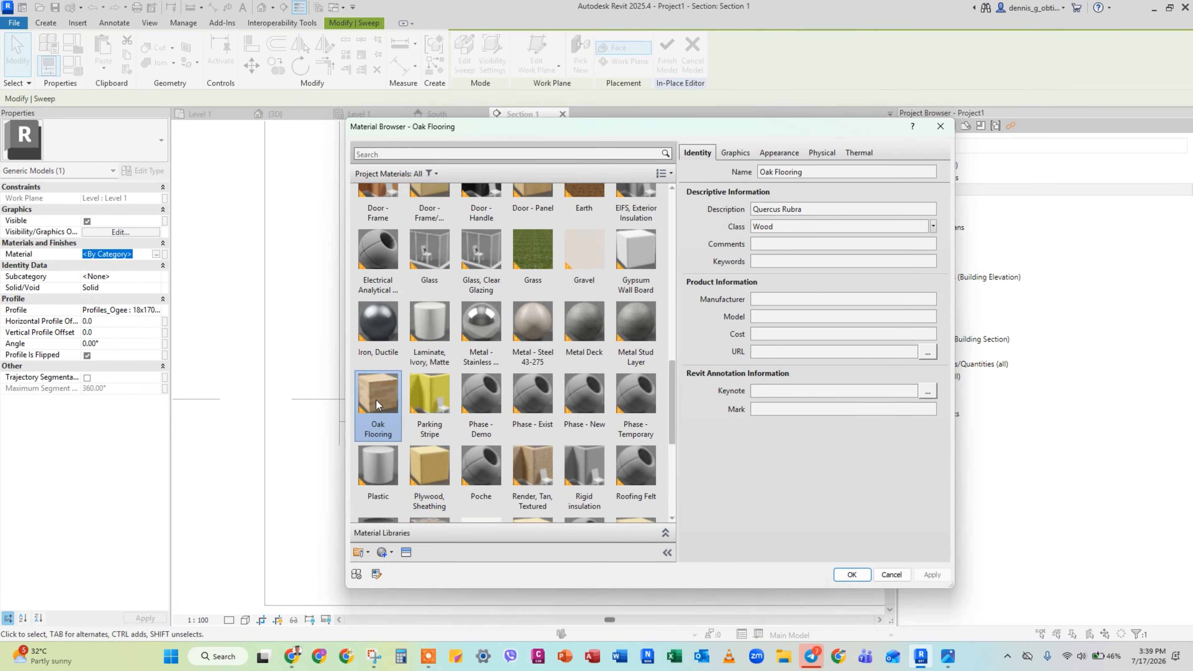
double_click(376, 400)
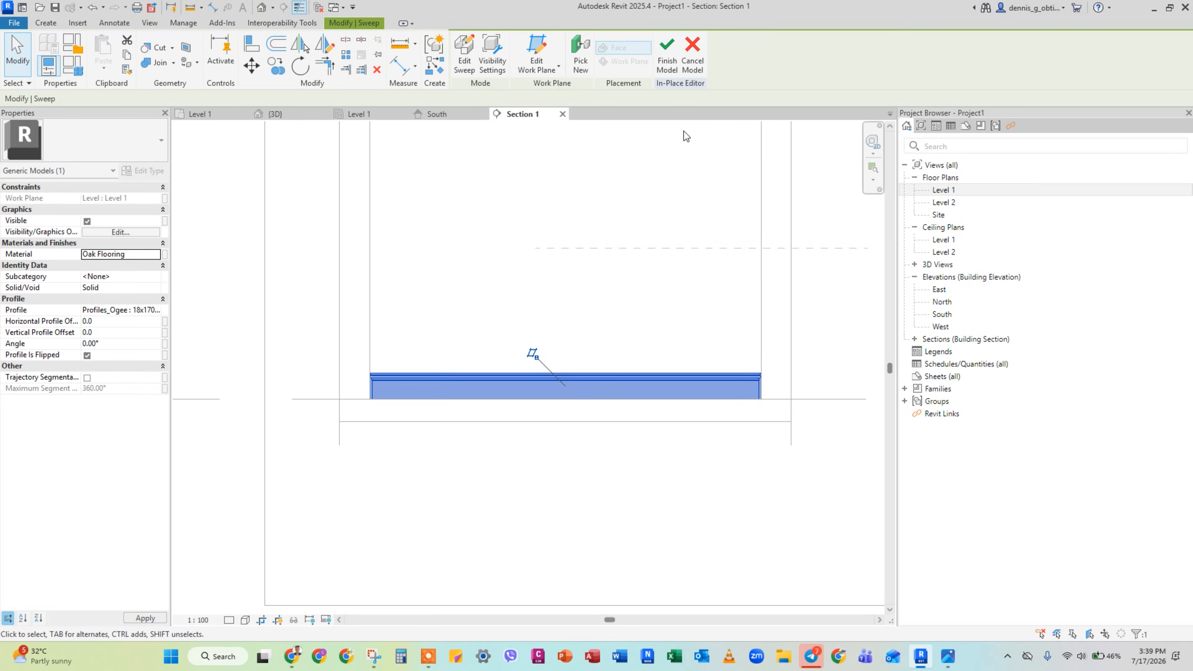
click(666, 53)
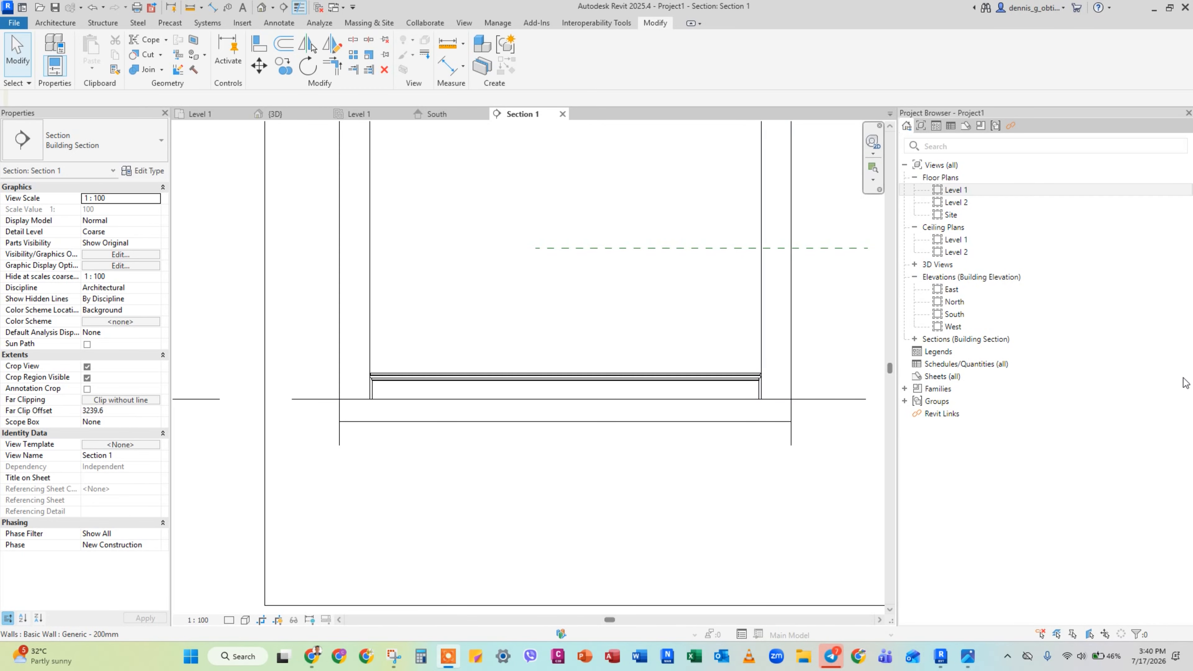
- Place a perspective camera on the Level 1 plan inside the room's lower-right corner, aimed past the opposite upper-left corner
click(959, 190)
double_click(958, 190)
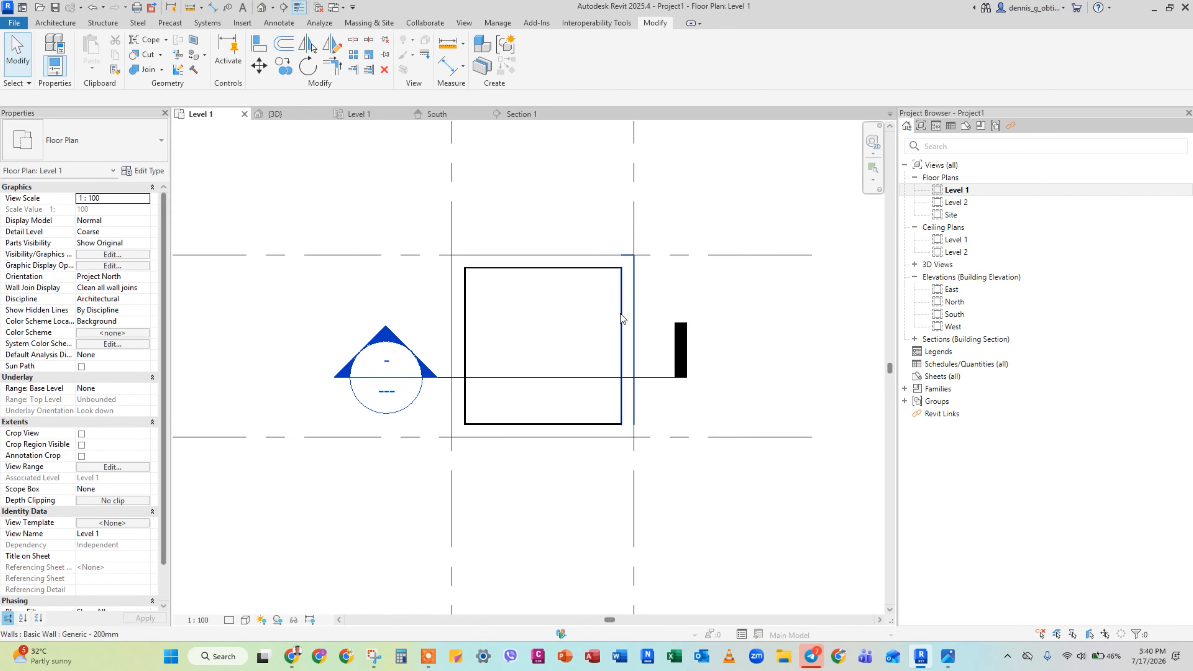
click(465, 23)
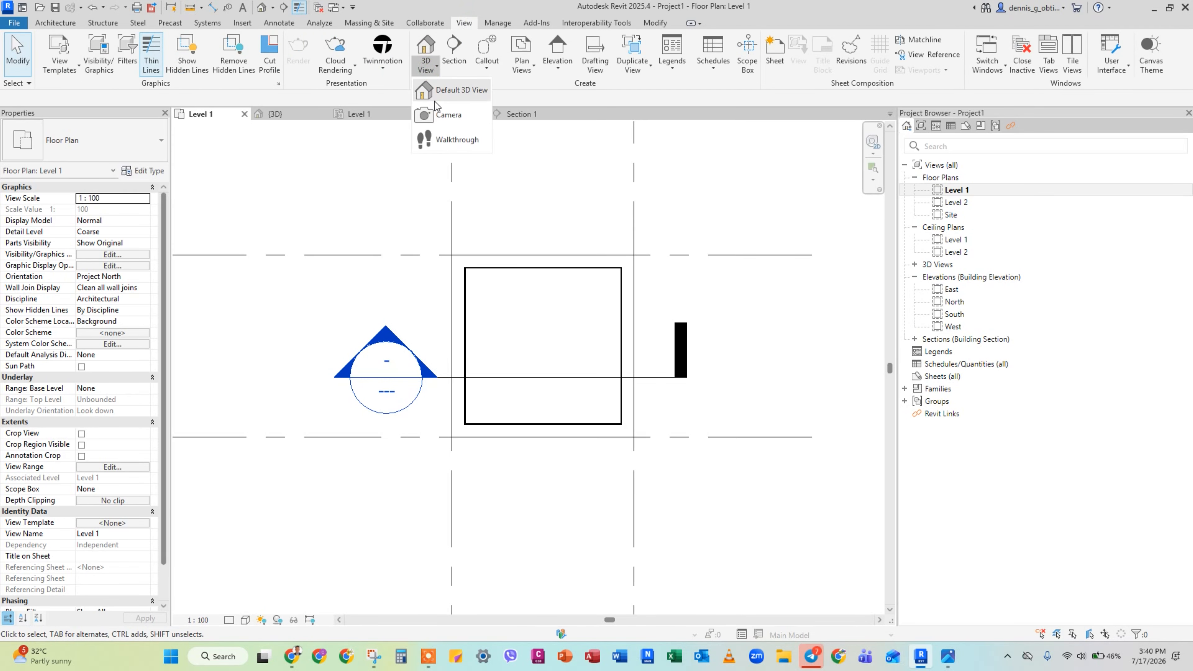
click(591, 405)
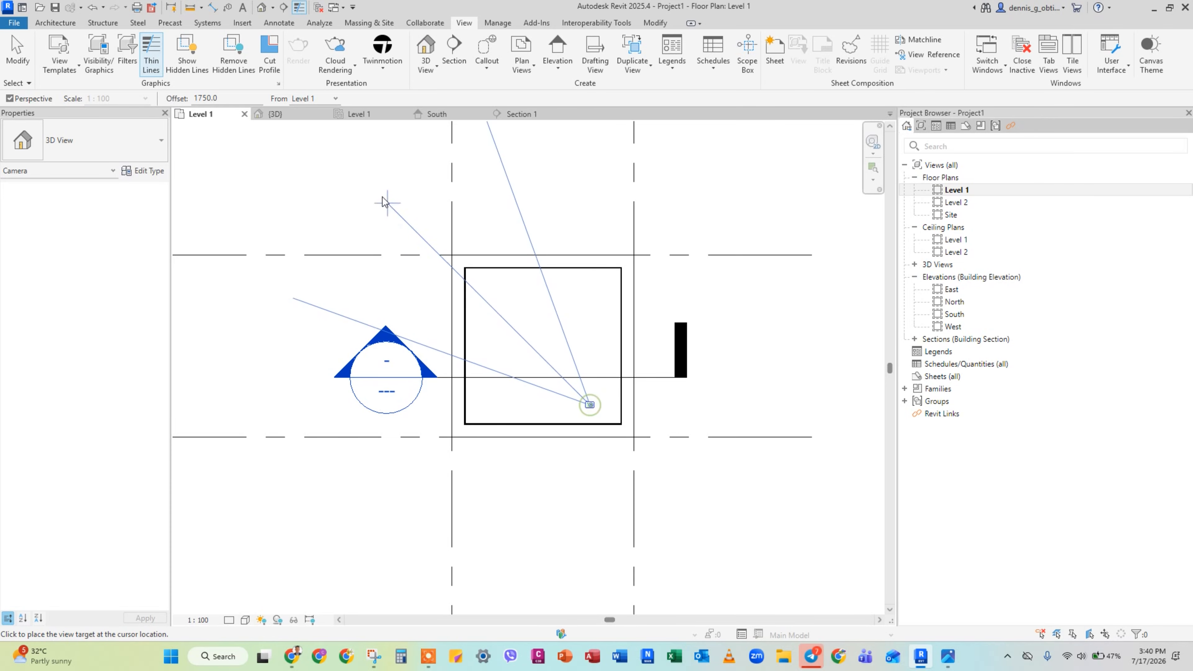
click(387, 200)
- Enlarge the camera view's crop region downward and to the right to take in more of the floor and walls
scroll(504, 379, down, 3)
drag(505, 407, 505, 536)
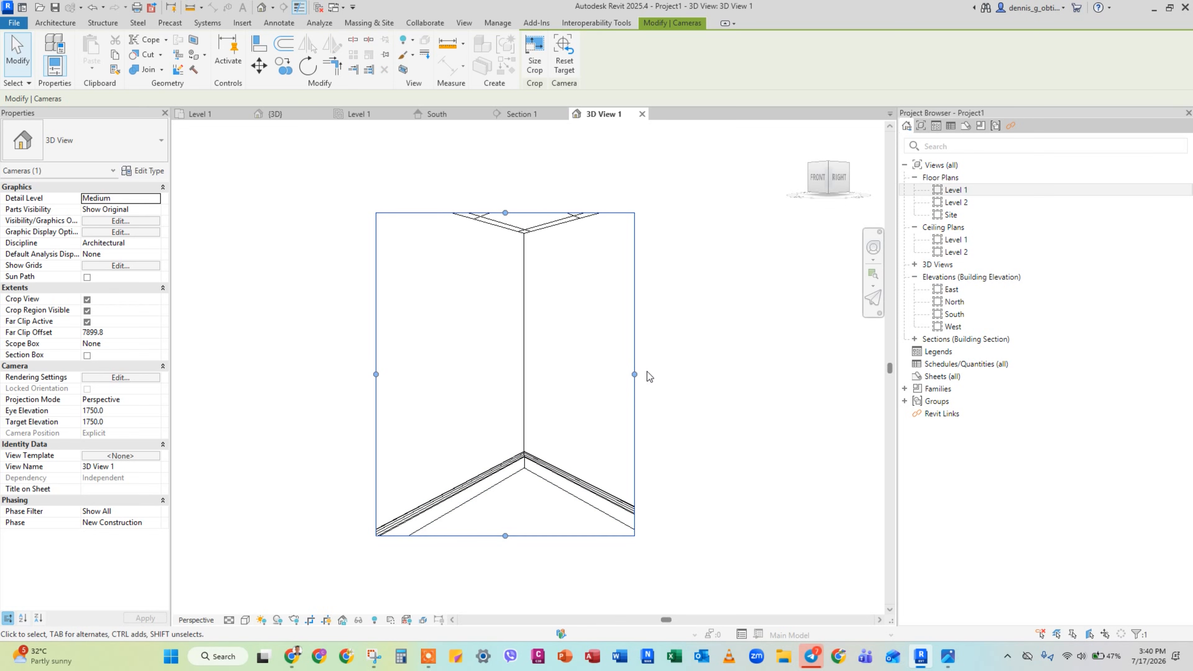
drag(635, 374, 704, 376)
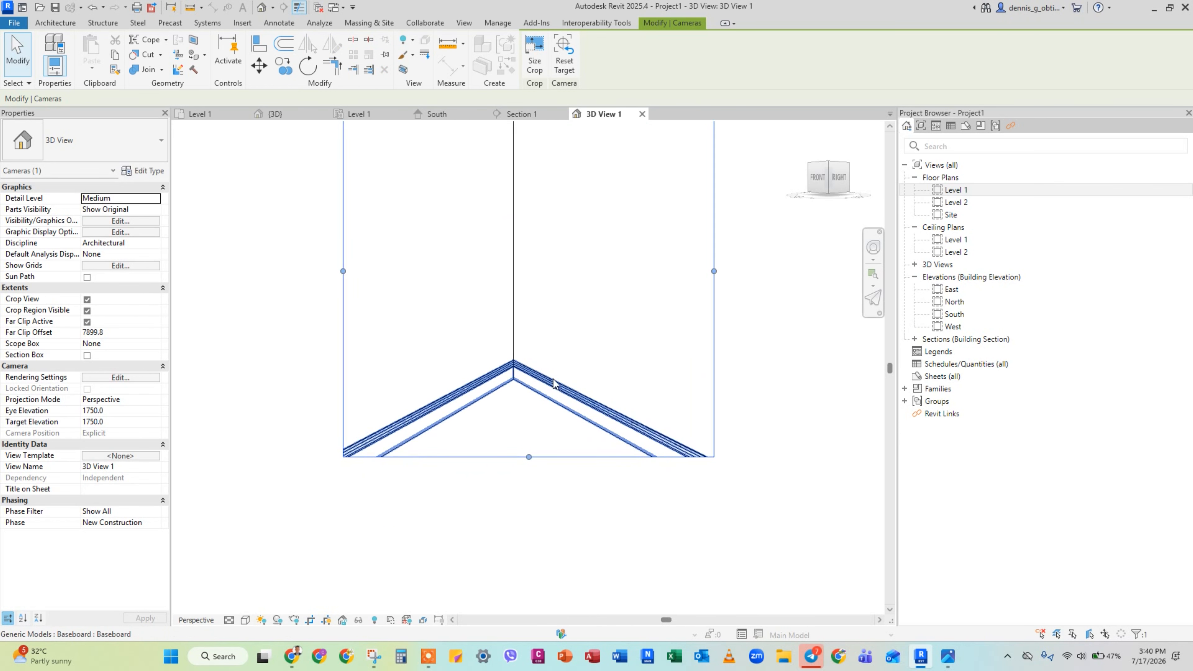
- Set the camera view to Fine detail level and Realistic visual style, and check the baseboard in the room corner
scroll(554, 383, up, 1)
click(231, 621)
click(240, 606)
click(246, 621)
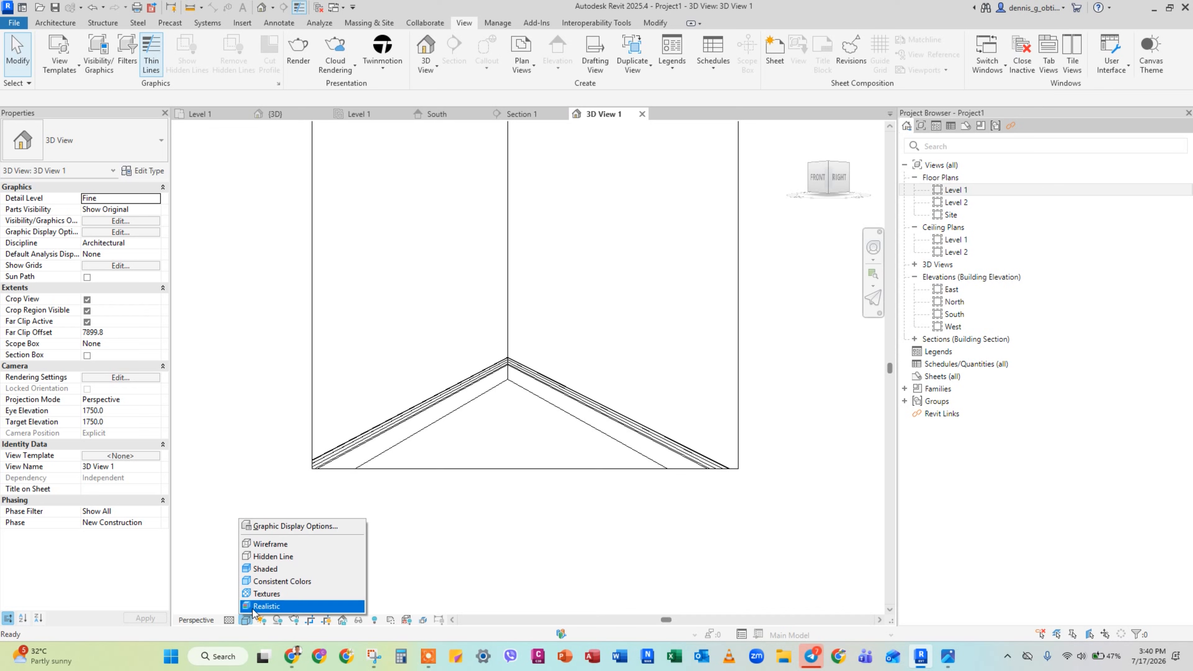
click(255, 609)
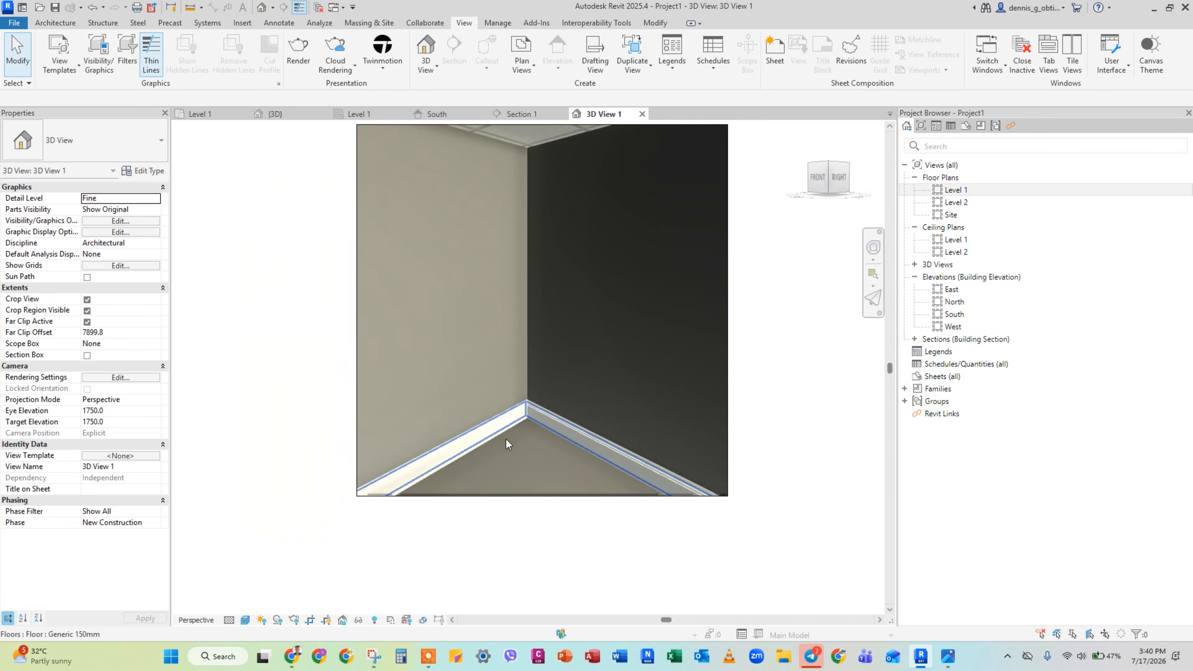
scroll(507, 439, up, 3)
scroll(625, 497, down, 3)
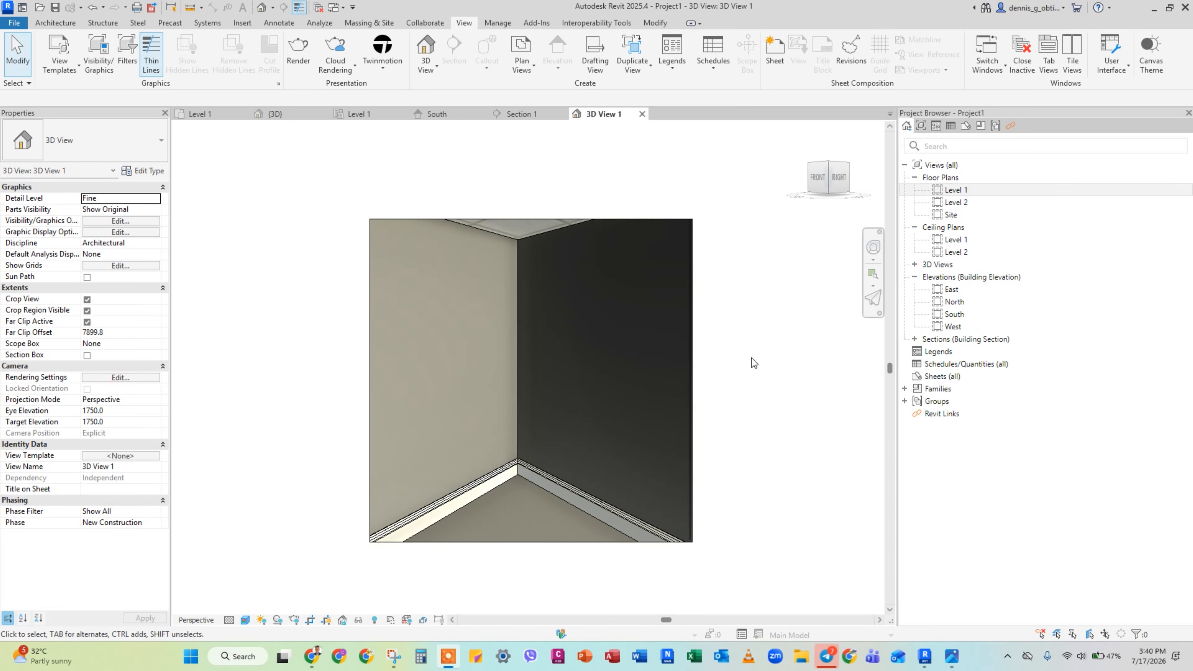
scroll(756, 360, down, 3)
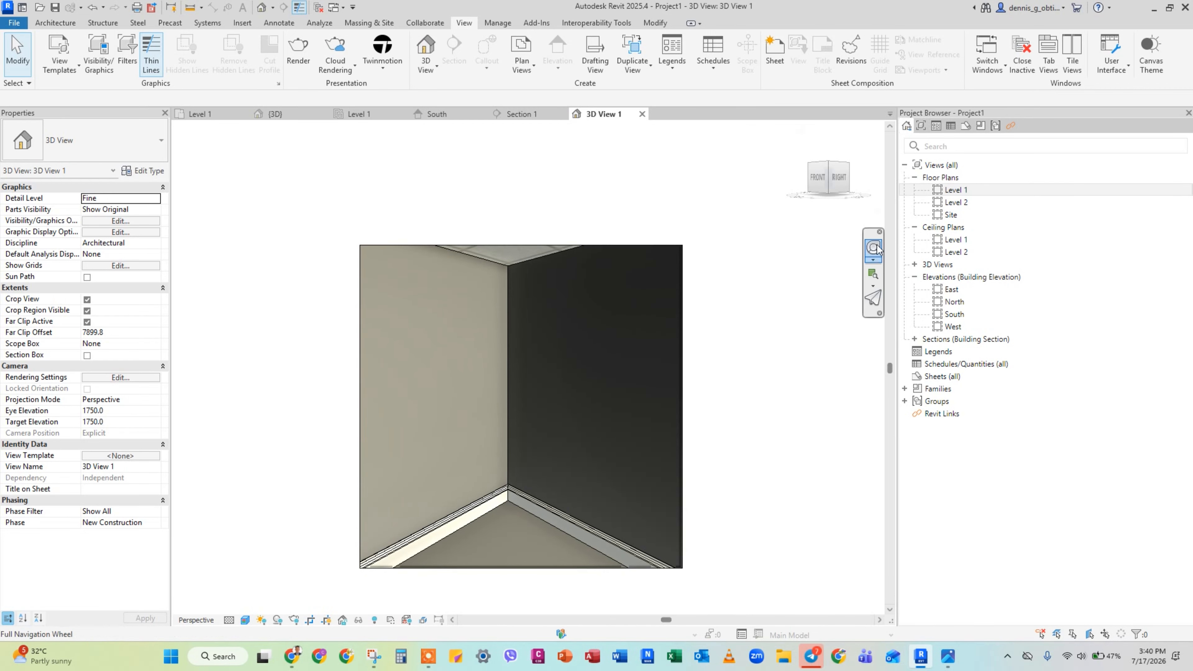
- Create a new in-place component in the Generic Models category from the Level 1 plan
double_click(957, 190)
middle_drag(719, 402, 644, 378)
scroll(620, 441, up, 2)
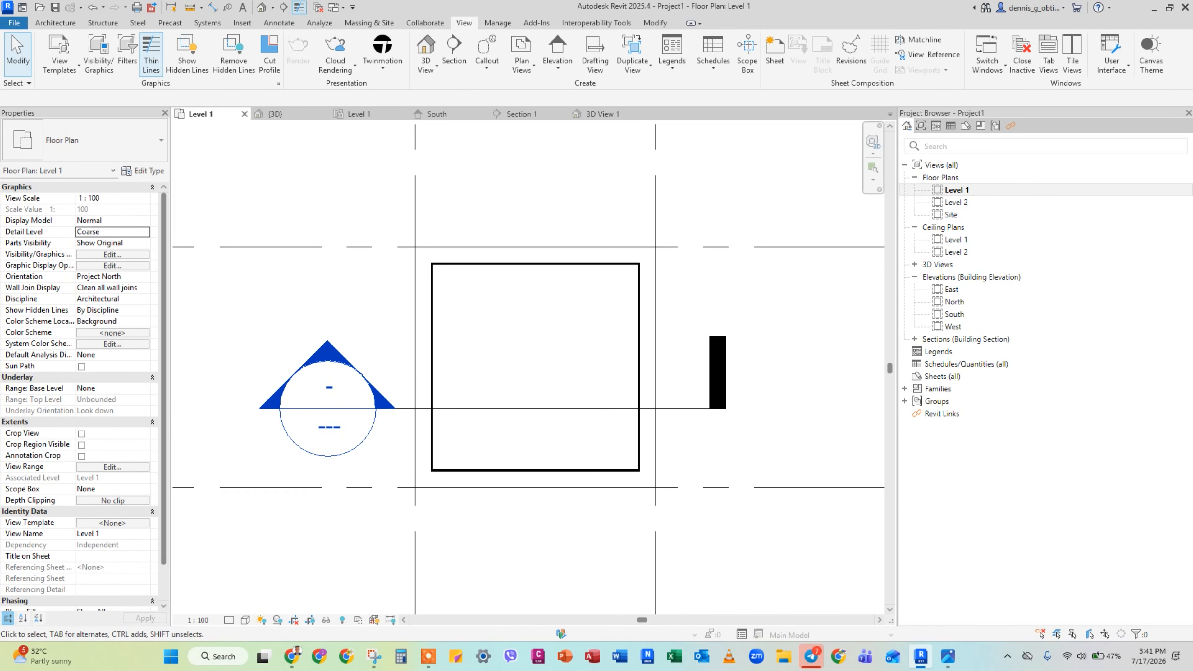
click(55, 23)
click(144, 69)
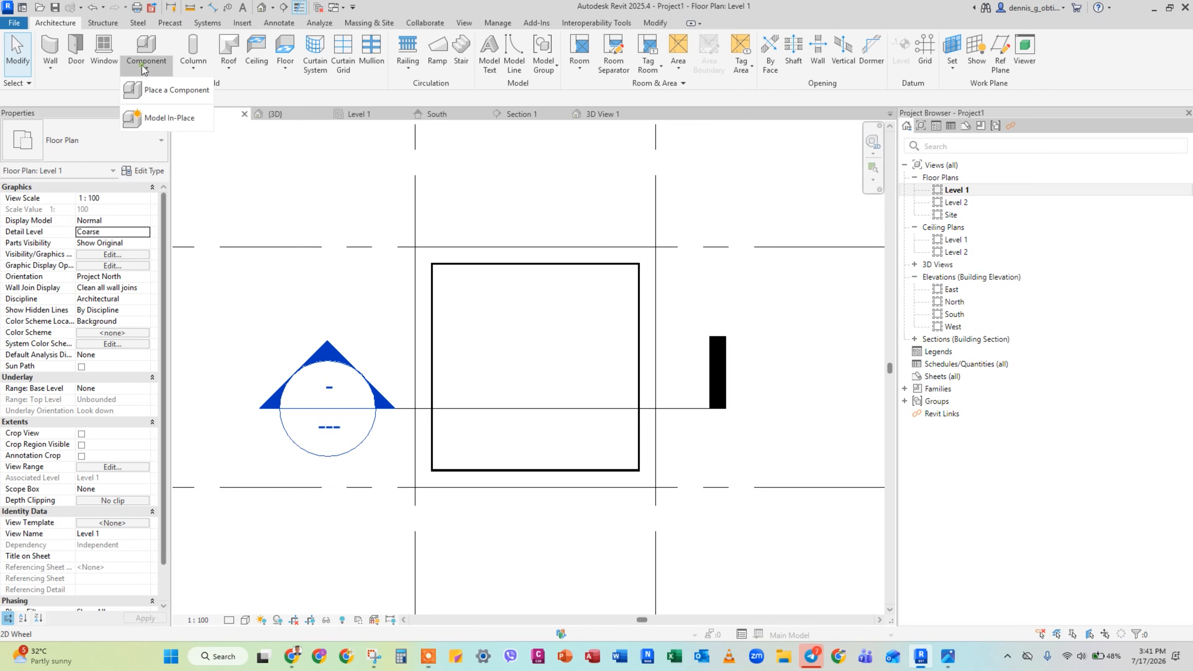
click(187, 126)
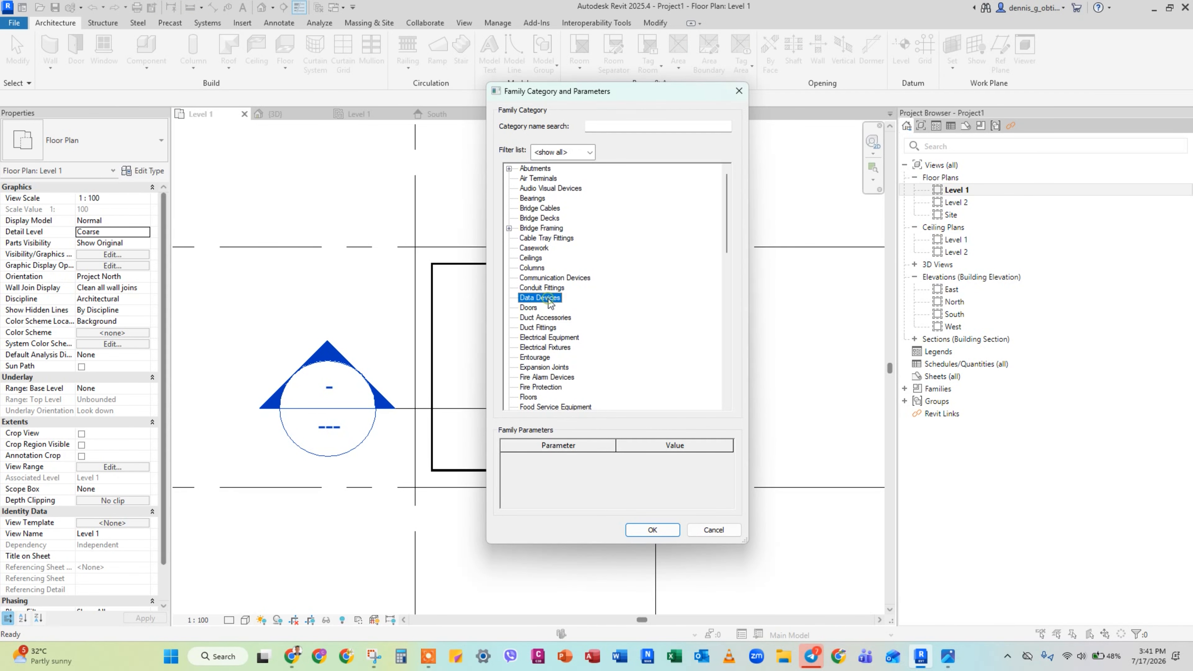
click(546, 388)
double_click(552, 388)
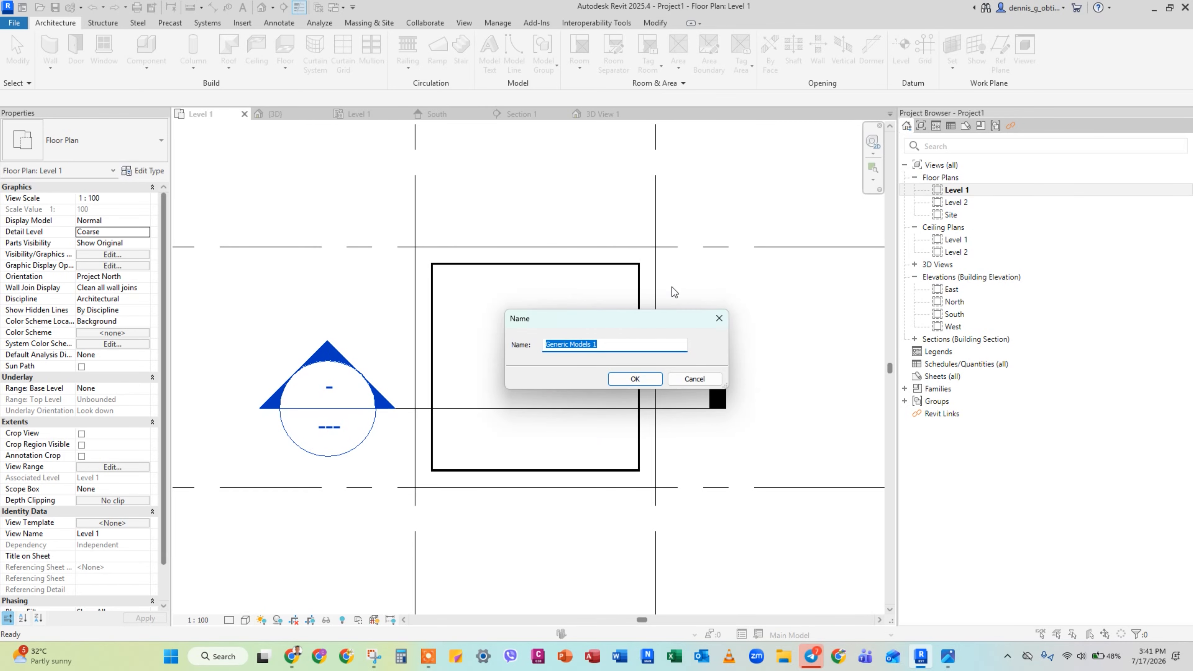
key(Return)
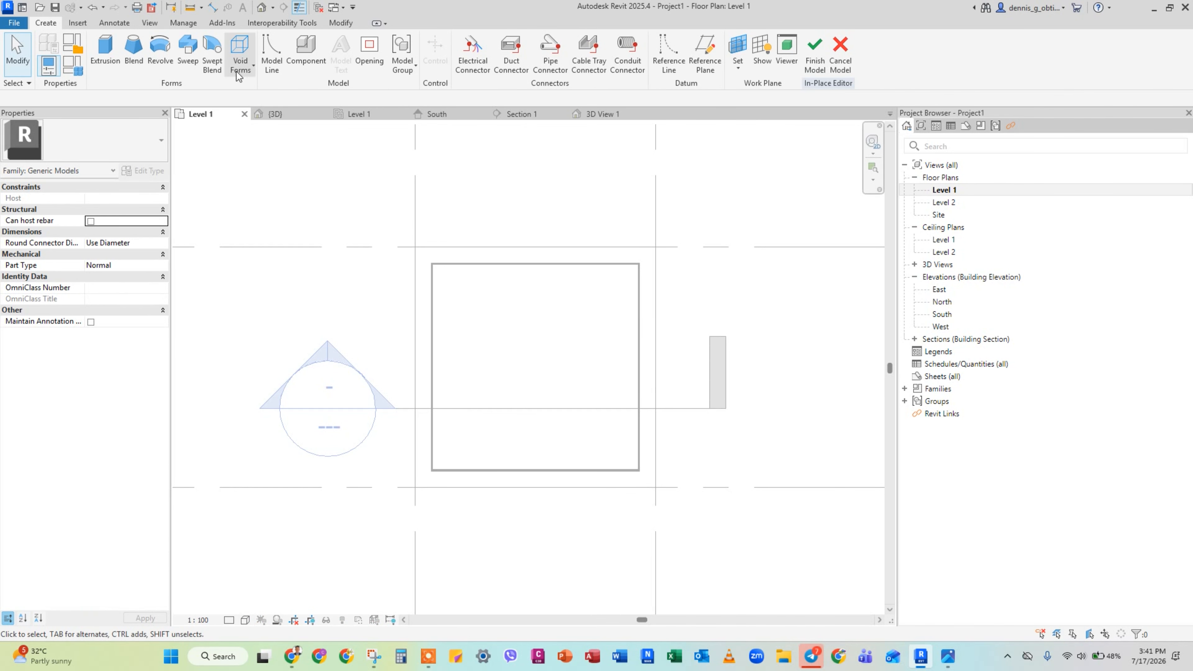
- Start a sweep and set its work plane to the mouldings reference plane
click(192, 47)
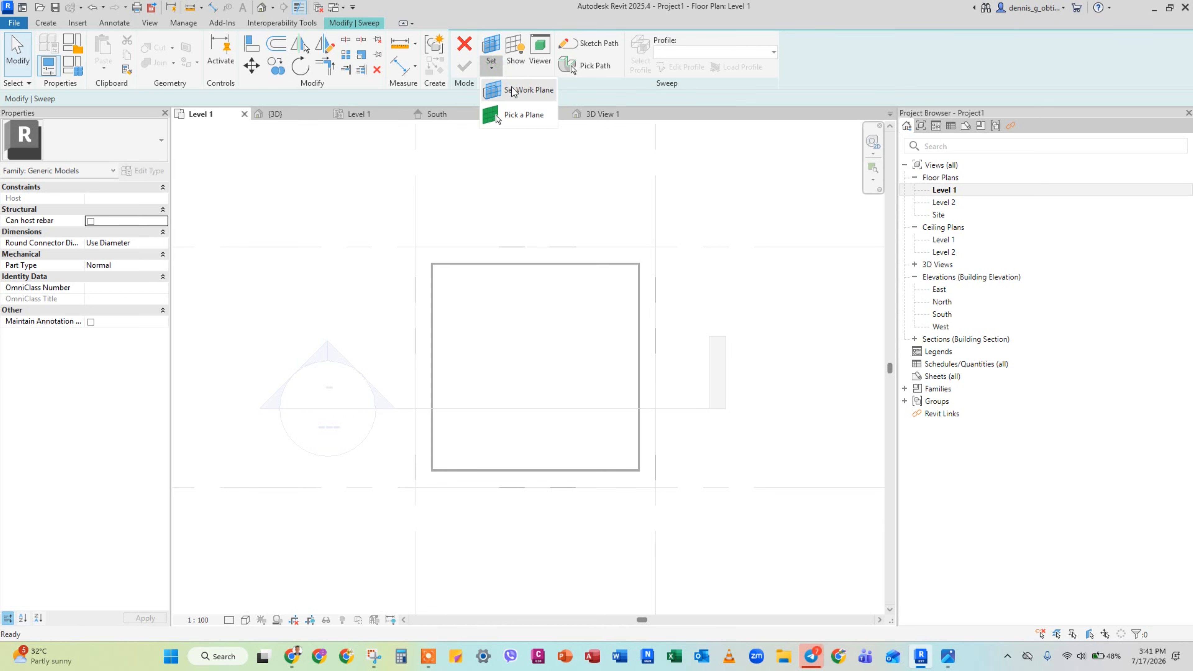
click(491, 51)
click(610, 325)
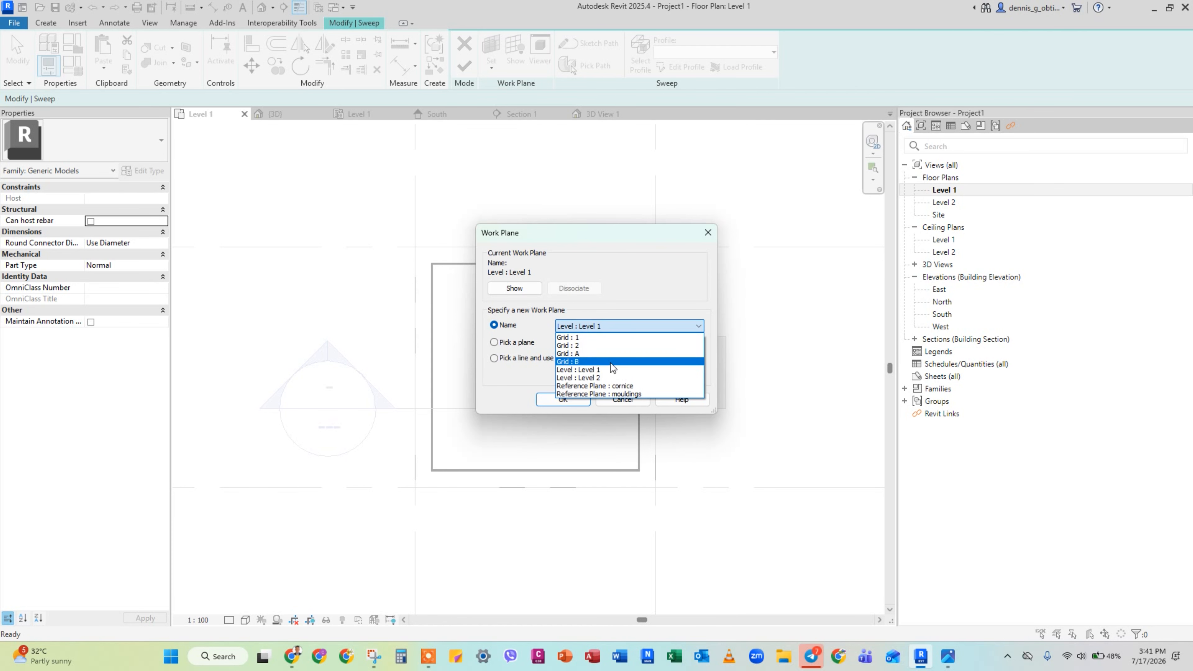
click(611, 394)
click(566, 399)
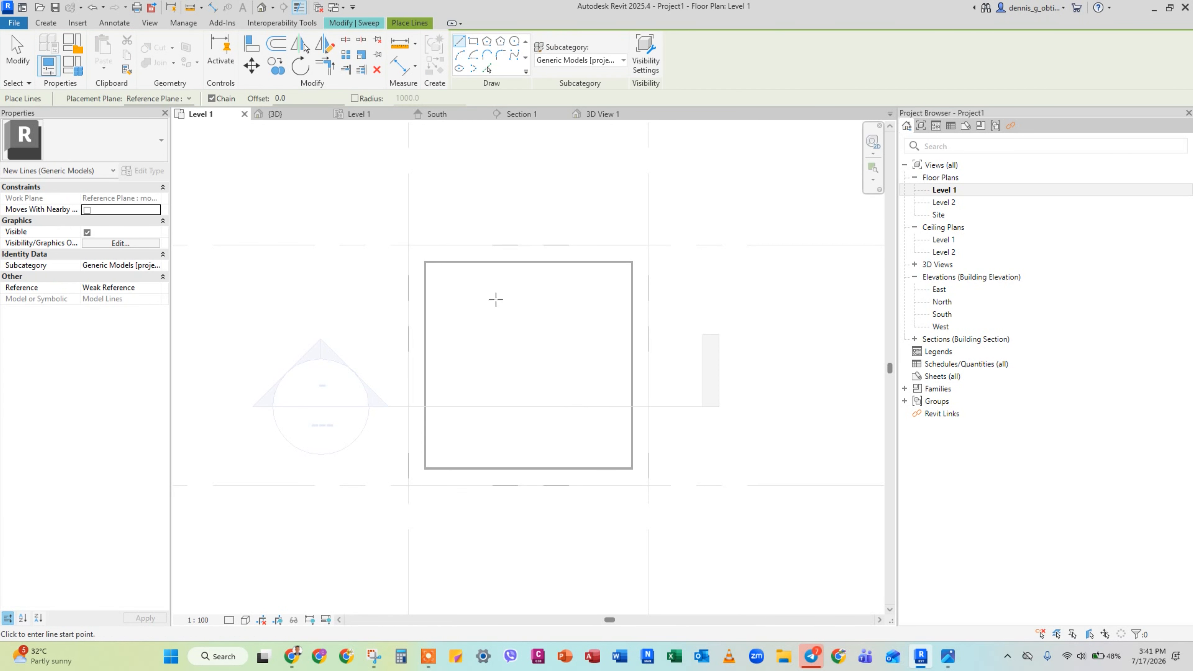
- Sketch a rectangular sweep path along the inner wall faces between opposite room corners and finish the path
scroll(495, 299, up, 1)
click(371, 23)
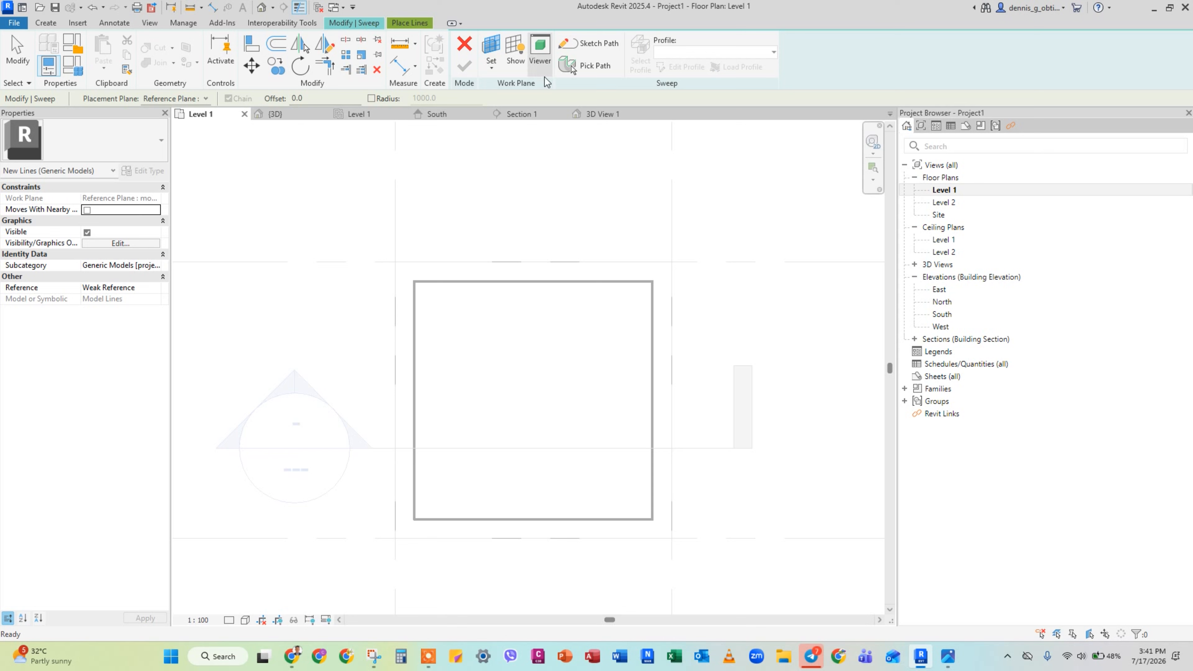
click(568, 43)
click(500, 41)
scroll(487, 321, up, 5)
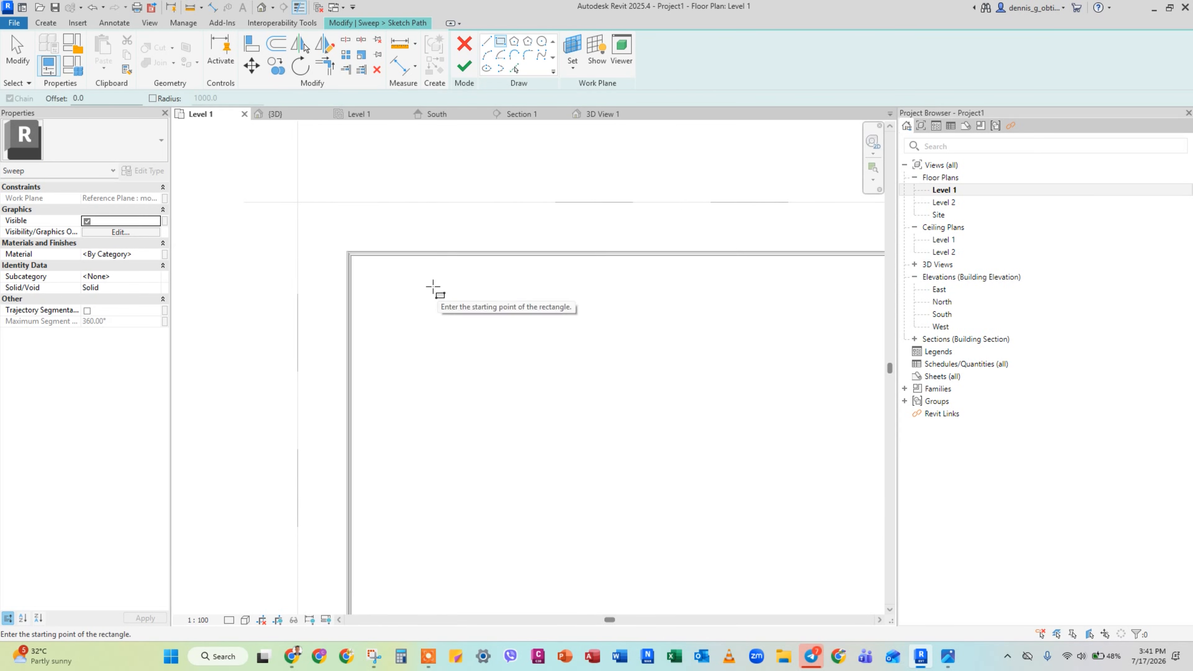
click(315, 217)
scroll(488, 362, down, 5)
scroll(540, 357, down, 3)
middle_drag(549, 340, 519, 185)
scroll(685, 389, up, 3)
scroll(722, 395, up, 5)
middle_drag(810, 437, 794, 428)
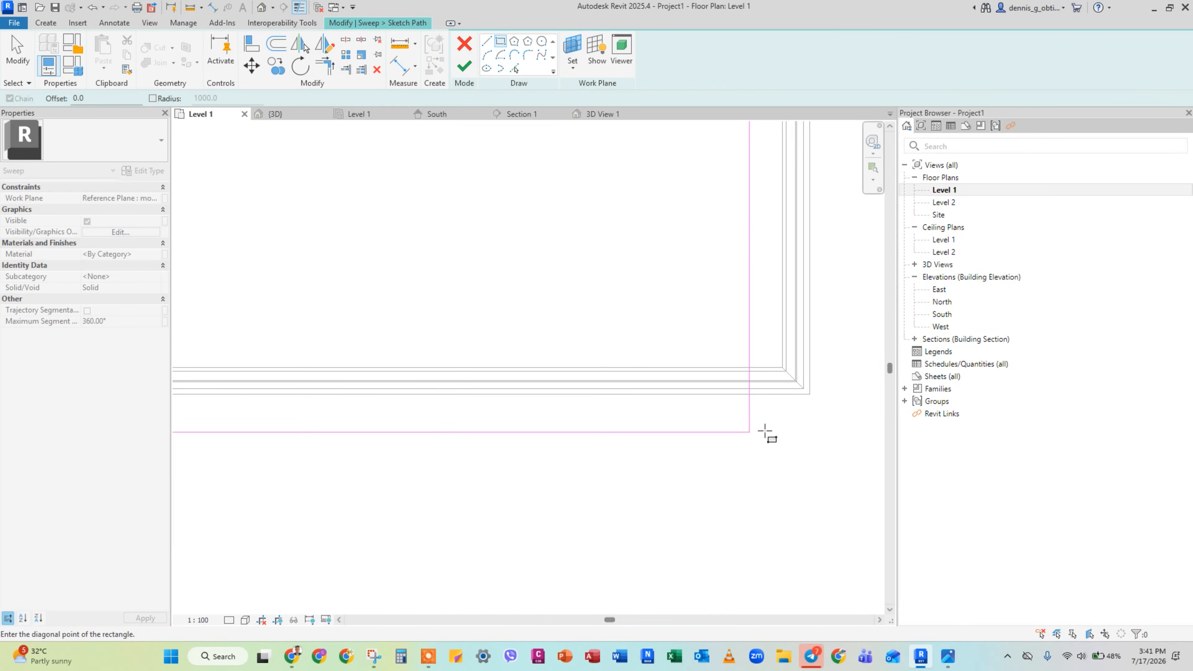
click(807, 389)
scroll(719, 339, down, 2)
click(464, 67)
scroll(508, 230, down, 3)
mouse_move(499, 188)
middle_down()
mouse_move(570, 387)
mouse_move(623, 445)
middle_up()
scroll(570, 386, down, 2)
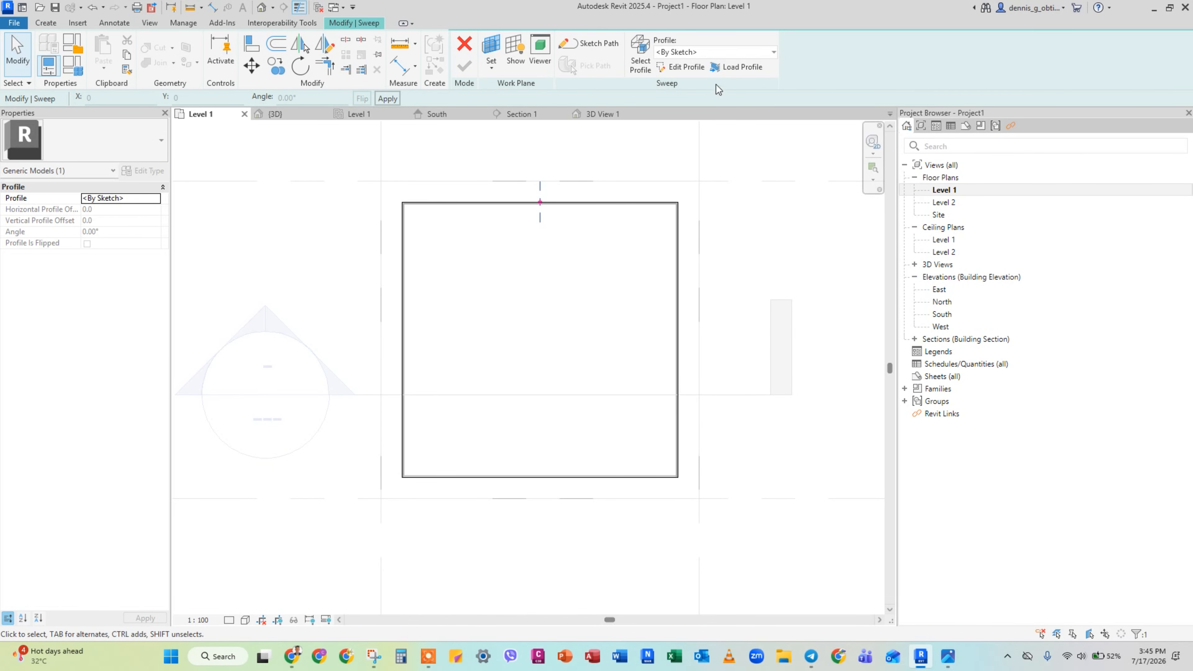
- Load the third Profiles_Pic family, with the rounded nose, from the Moulding folder of the Second Fix Carpentry profiles
click(735, 67)
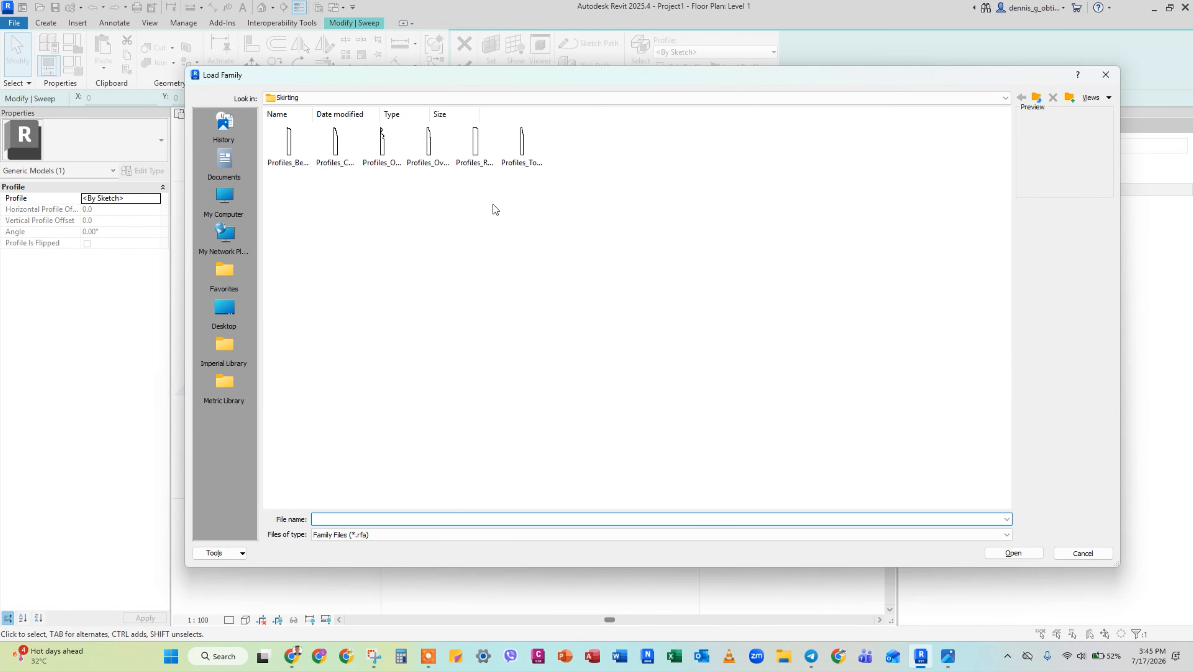
click(748, 97)
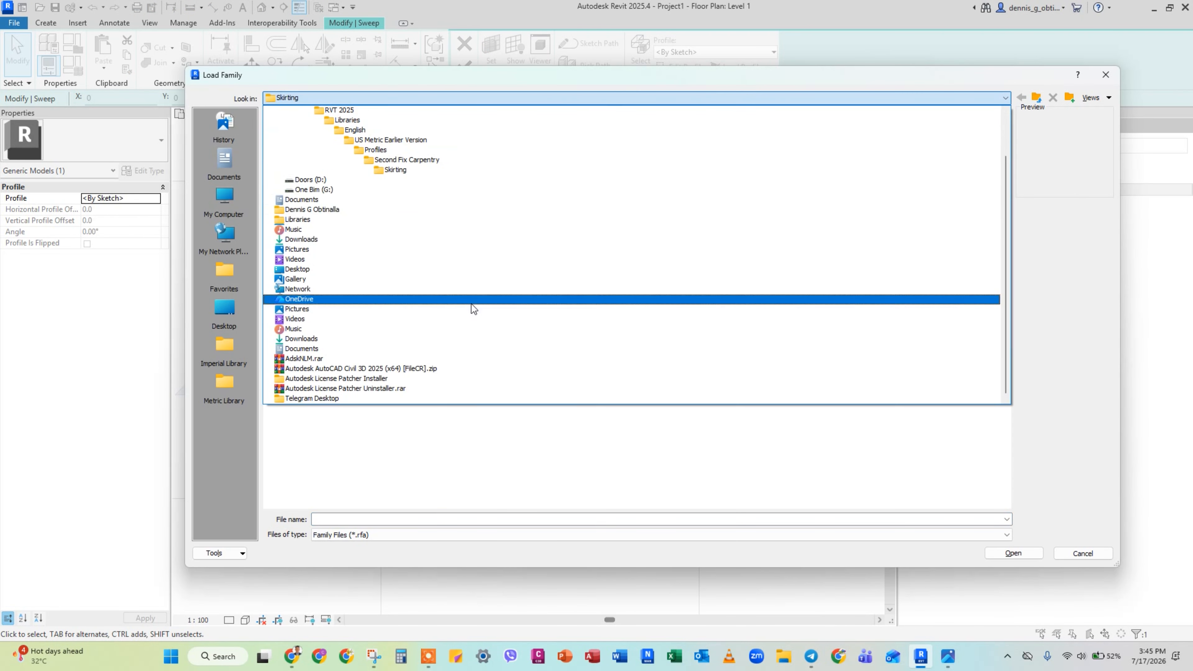
click(438, 171)
double_click(397, 158)
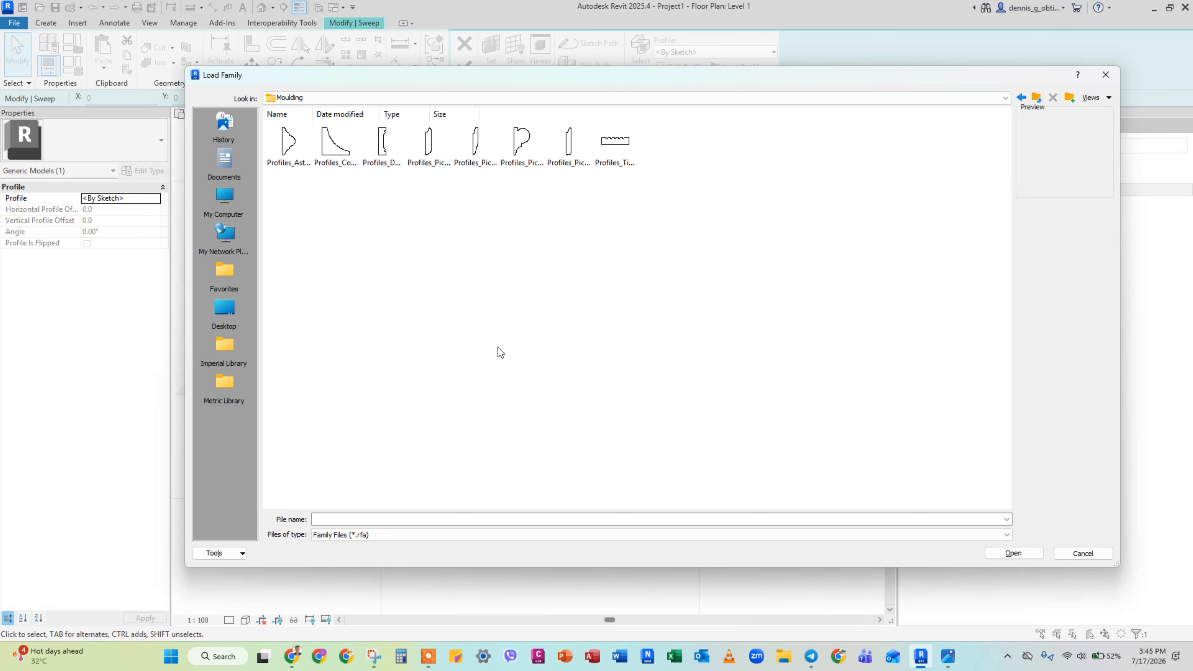
double_click(529, 151)
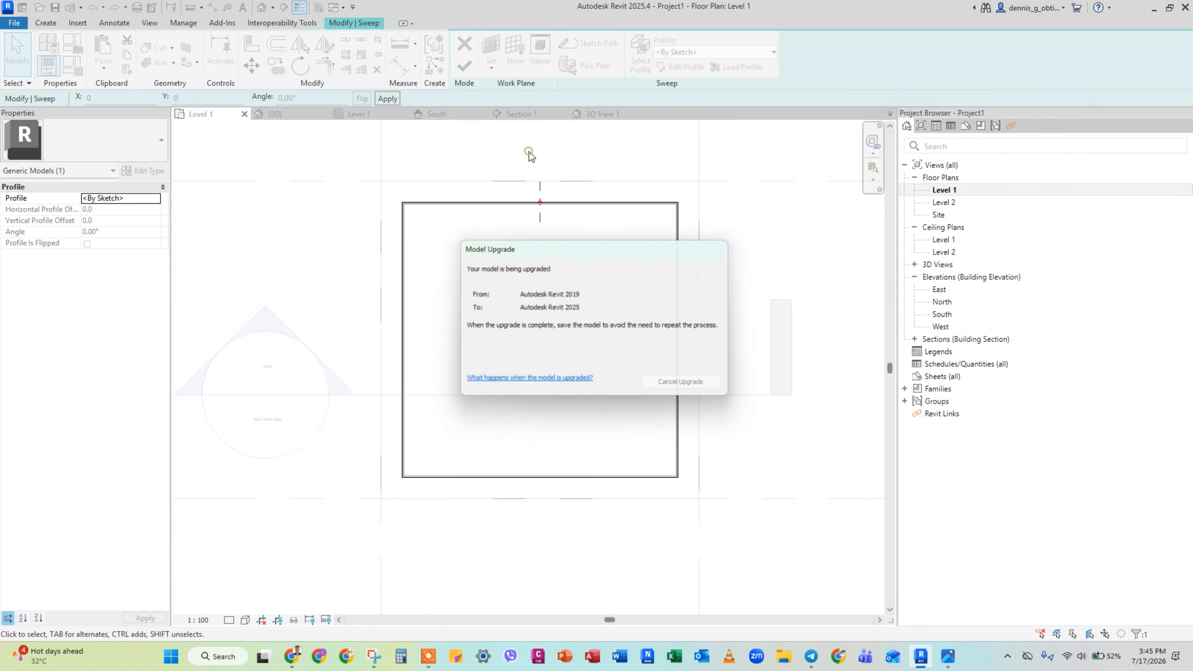
- Assign the loaded Profiles_Picture_Rail_Curved profile to the moulding sweep
click(714, 52)
scroll(728, 188, down, 10)
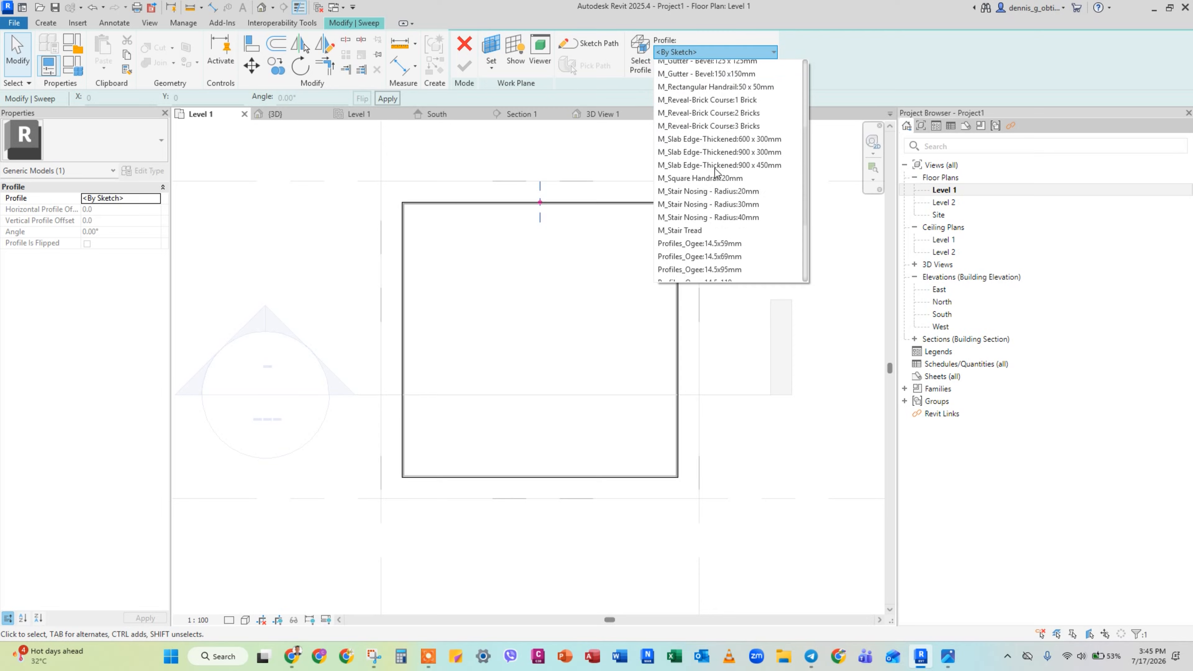
click(752, 275)
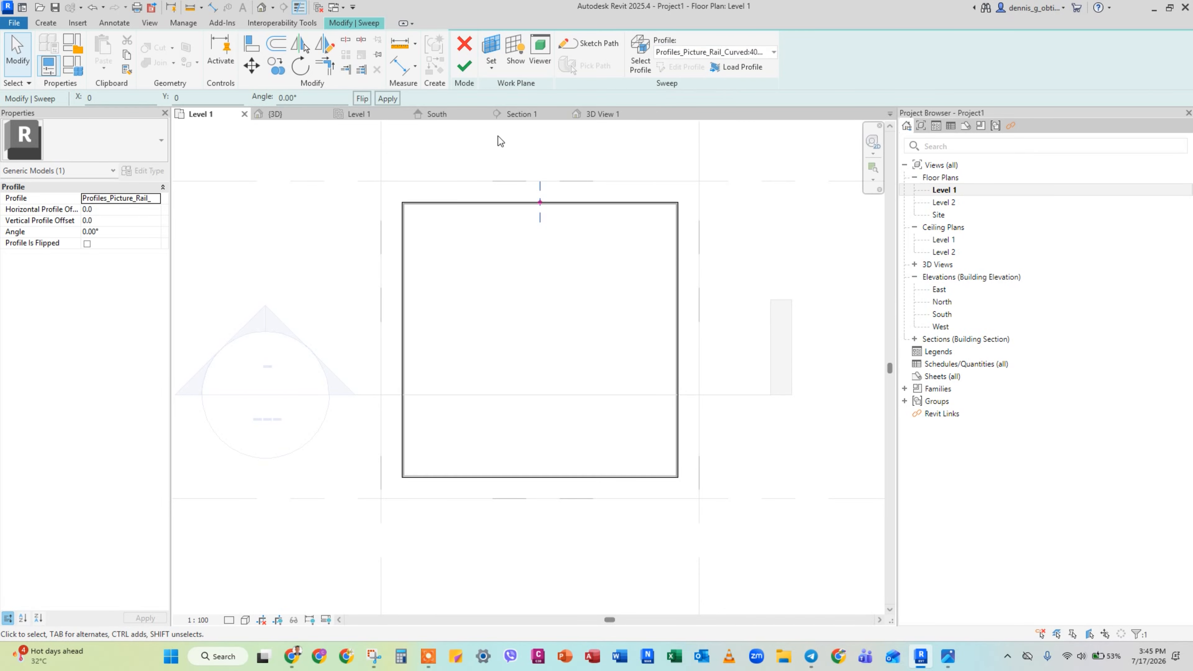
- Flip the picture rail profile in the 3D view so it sits on the other side of the path
click(274, 114)
scroll(568, 357, up, 5)
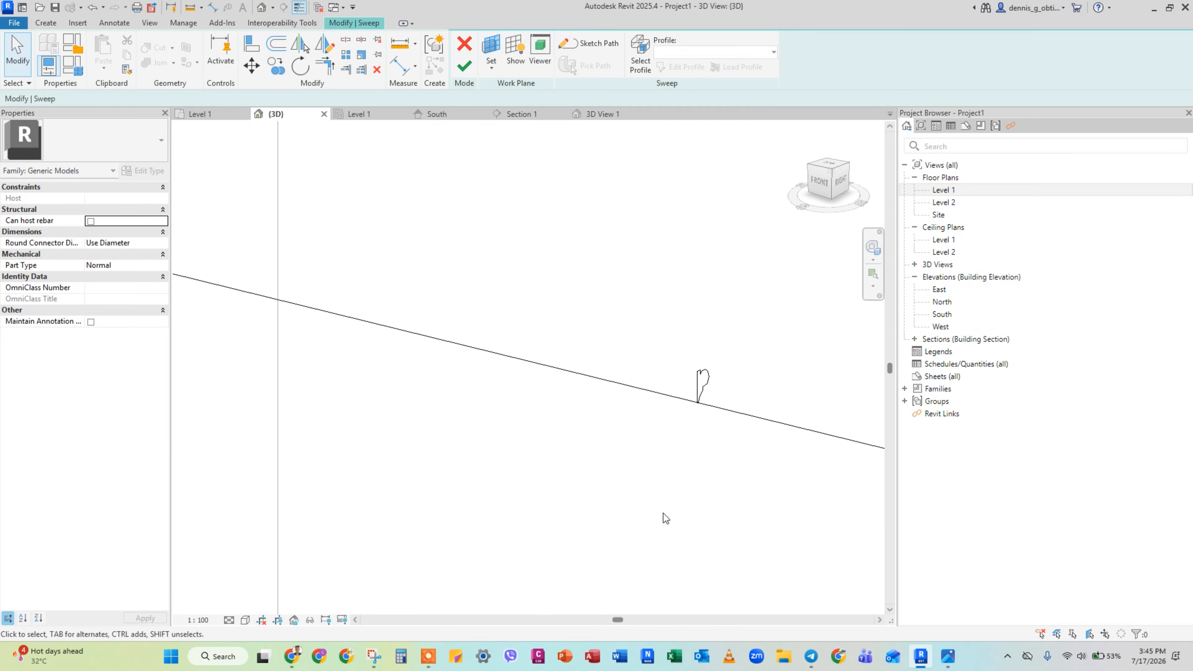
click(663, 345)
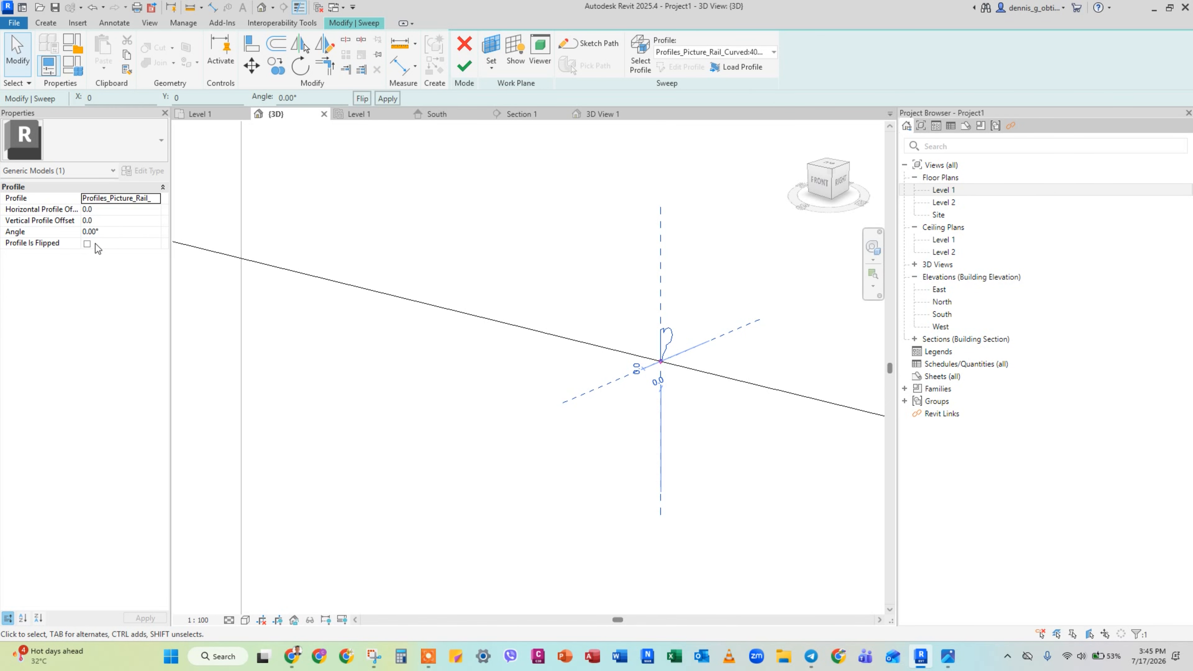
click(87, 243)
scroll(567, 405, down, 3)
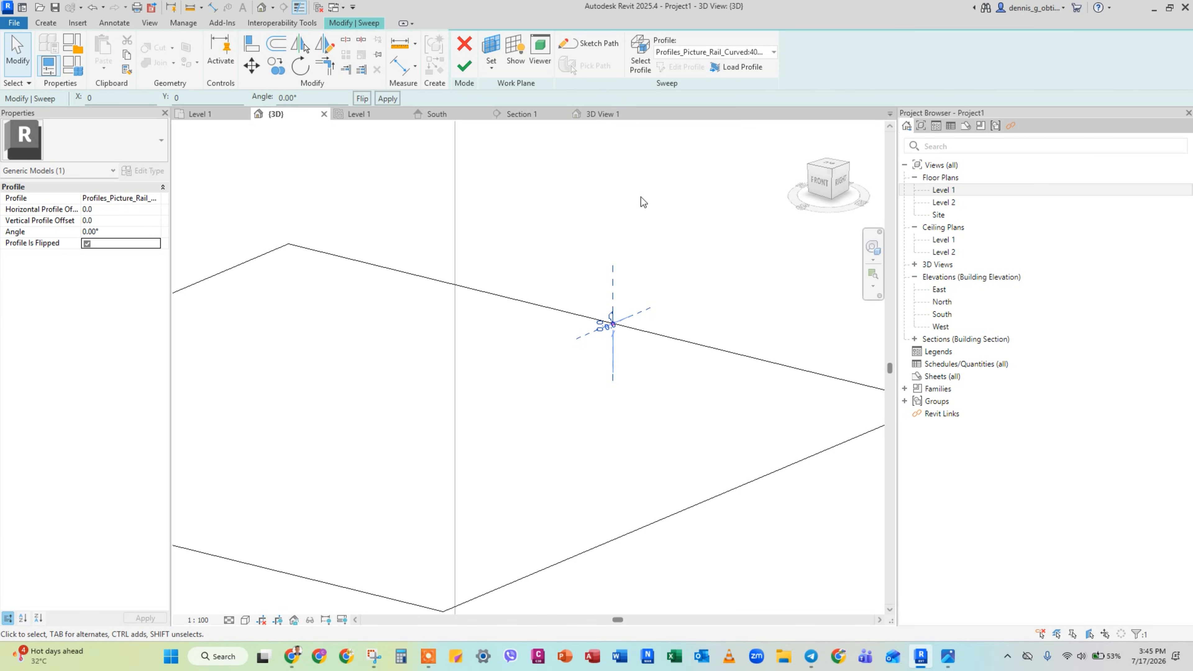
- Finish the picture rail sweep and its in-place model
scroll(641, 197, down, 3)
click(469, 70)
scroll(597, 411, down, 3)
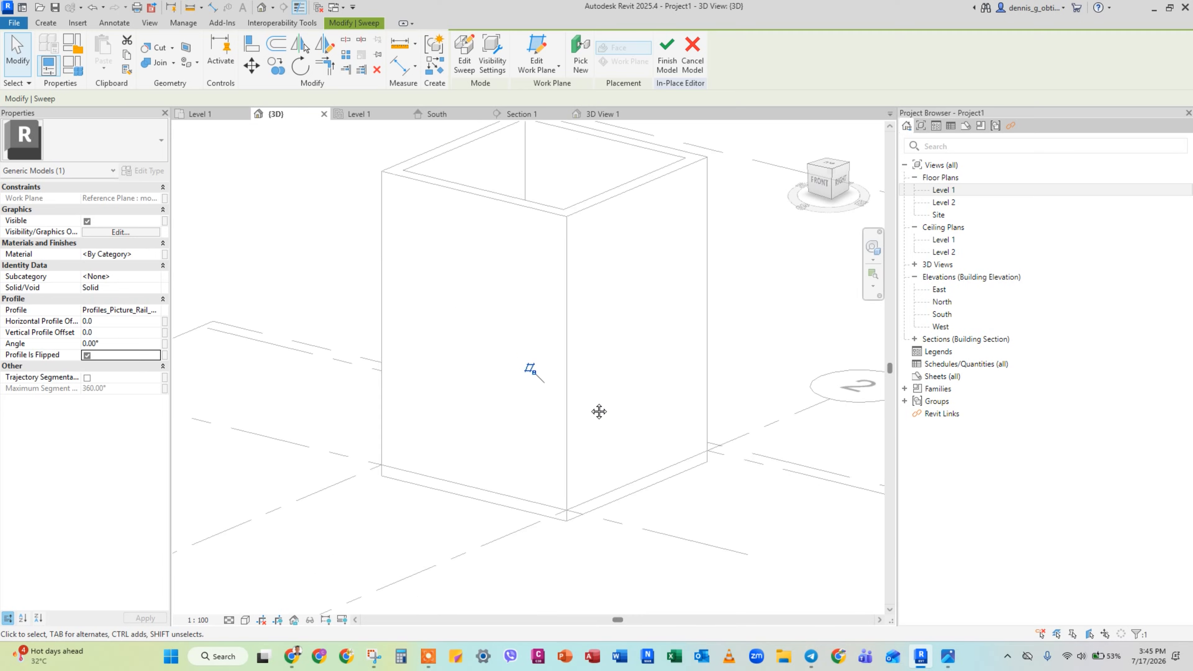
shift+middle_drag(599, 410, 580, 463)
click(581, 463)
click(464, 54)
scroll(585, 350, down, 2)
- Turn on the 3D view's section box and pull one side in to cut away a wall and expose the room interior
click(572, 326)
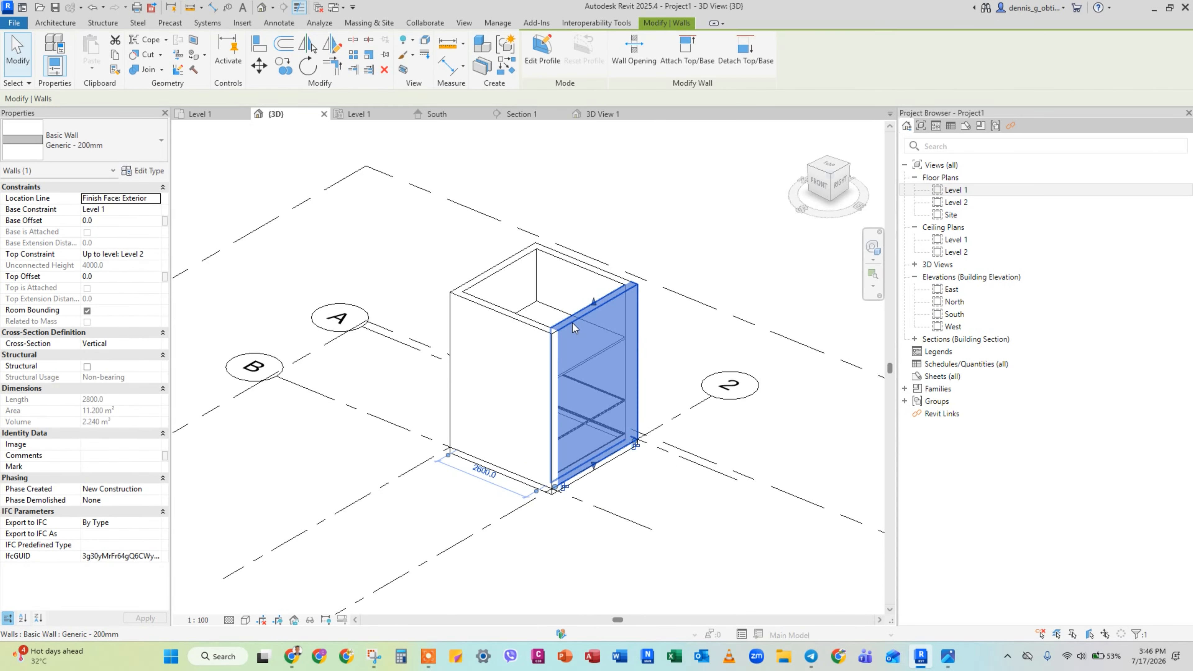
click(307, 459)
scroll(310, 460, down, 2)
middle_drag(310, 461, 314, 463)
click(87, 400)
scroll(289, 419, down, 5)
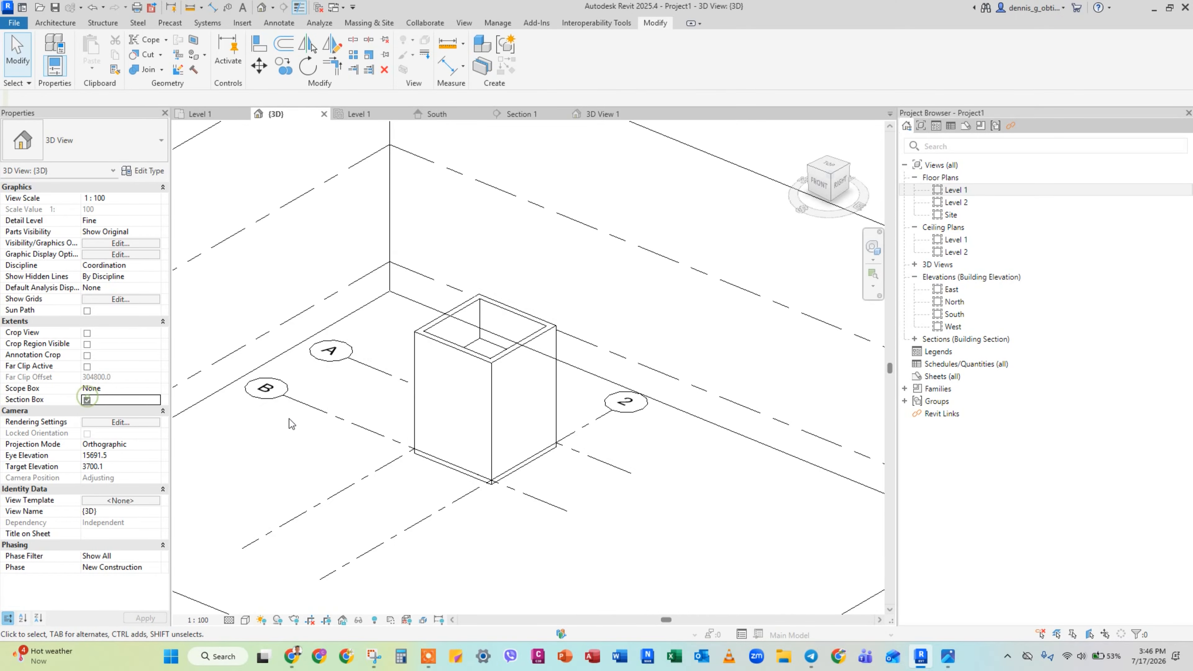
click(595, 418)
drag(633, 438, 418, 352)
scroll(519, 350, up, 5)
scroll(519, 350, down, 5)
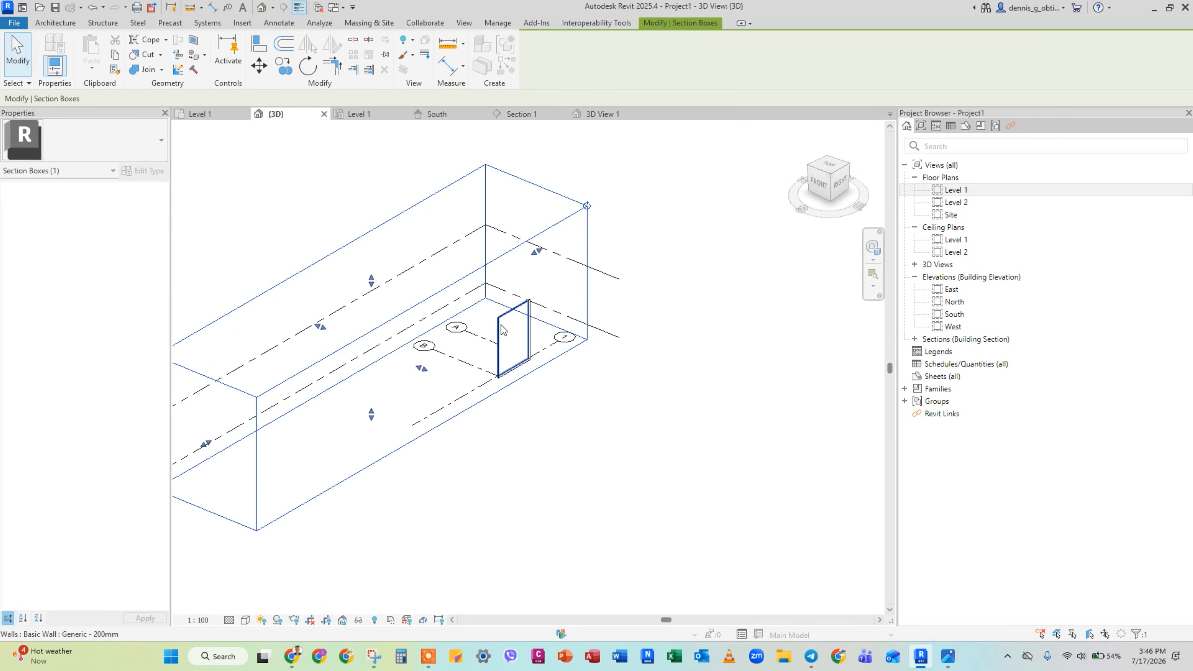
scroll(534, 408, up, 2)
scroll(561, 378, up, 2)
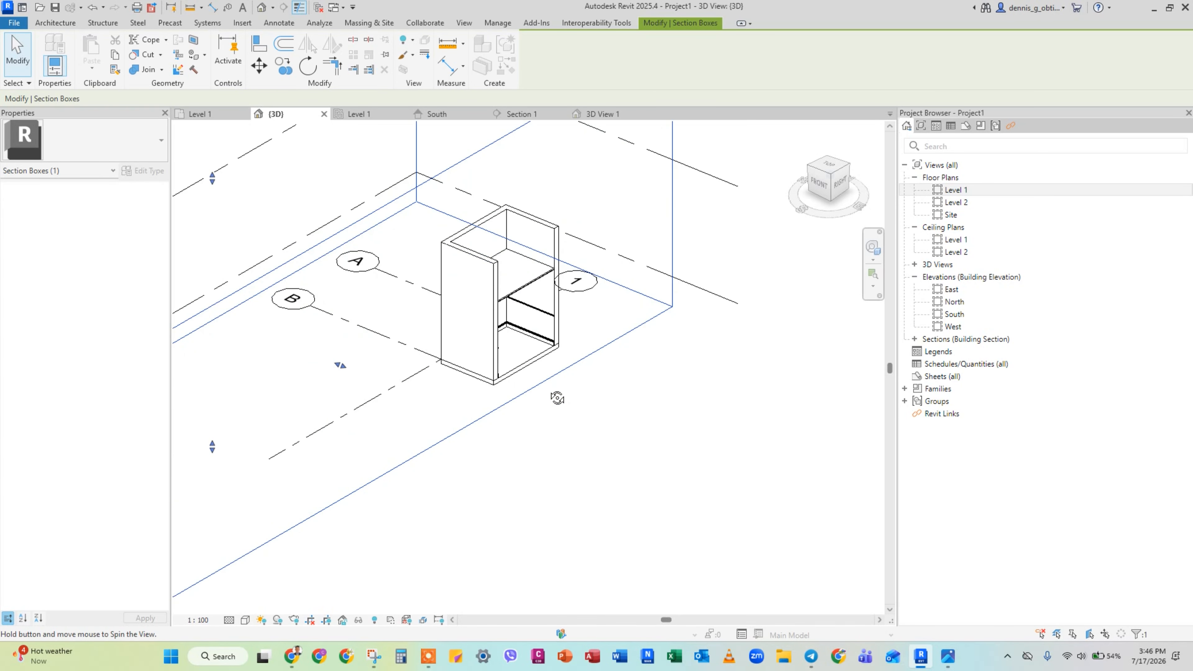
scroll(560, 304, up, 3)
- Edit the picture rail in place, set its sweep material to Oak Flooring and finish the model
click(562, 295)
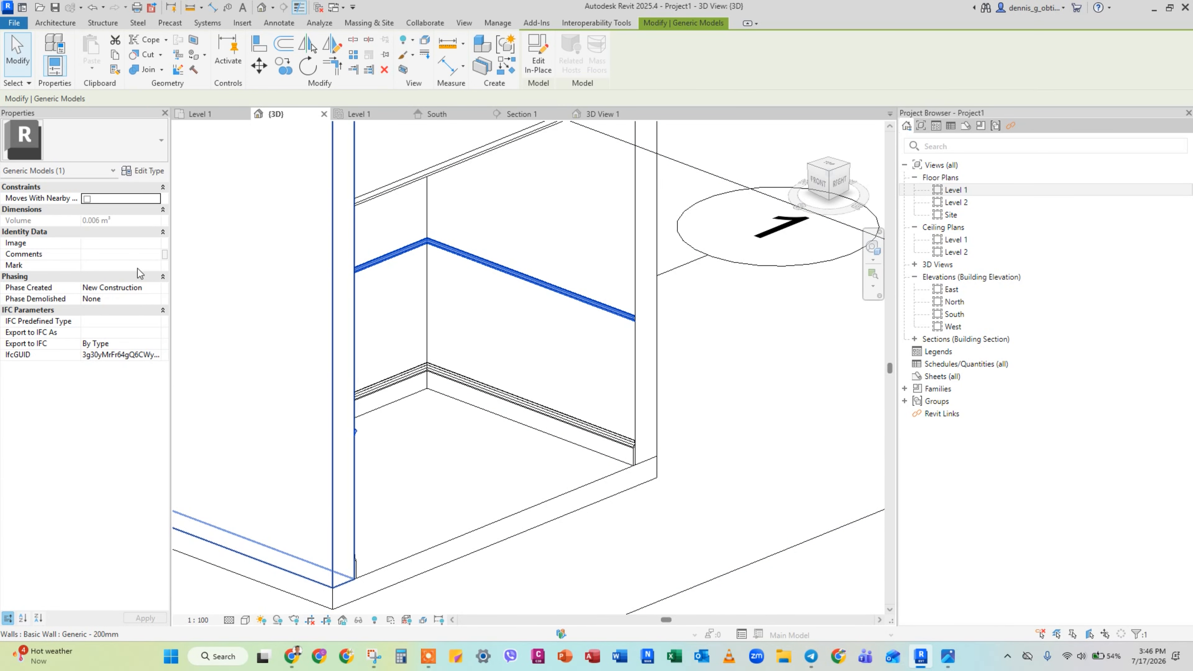
click(538, 55)
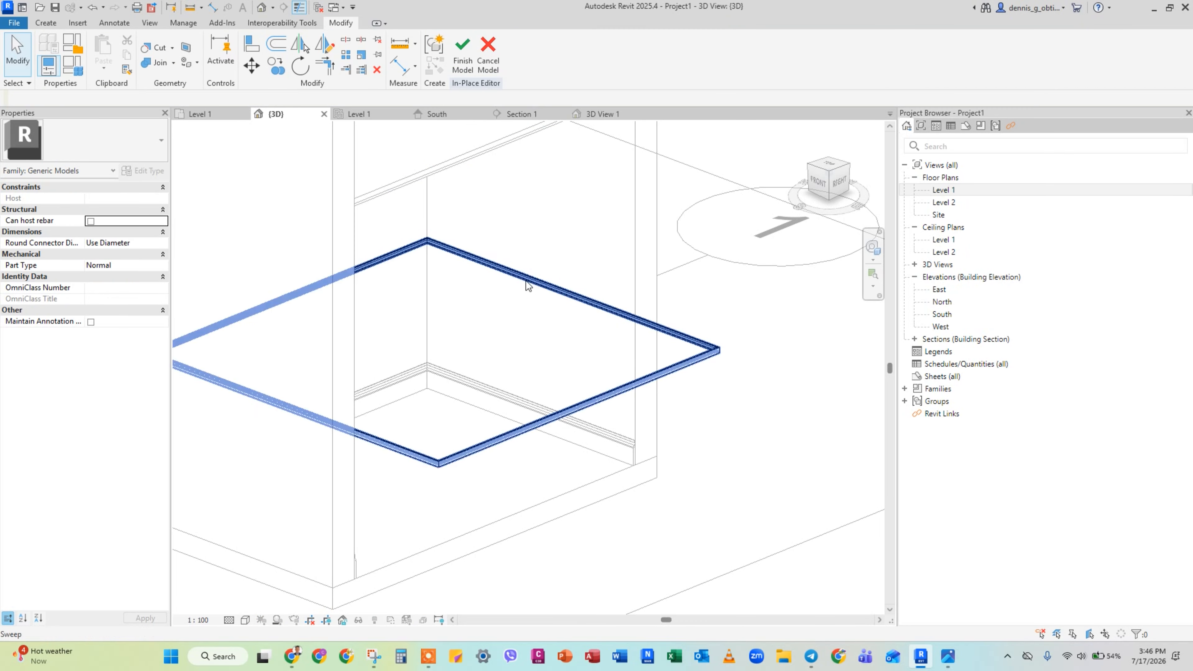
click(613, 396)
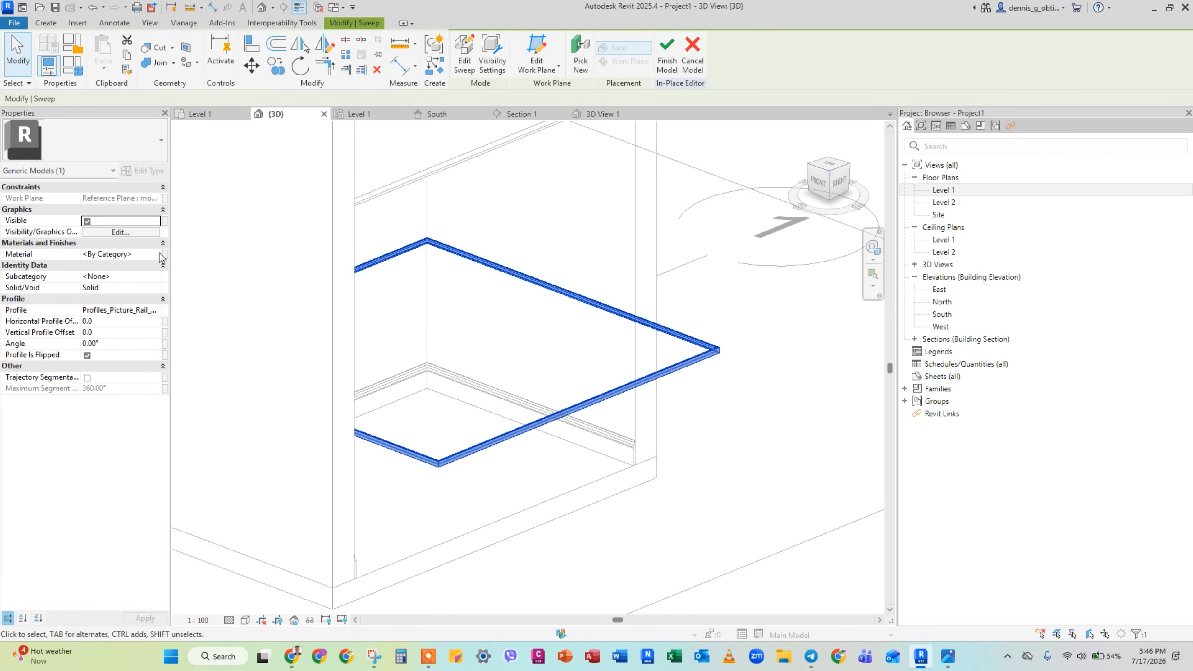
click(151, 244)
click(158, 244)
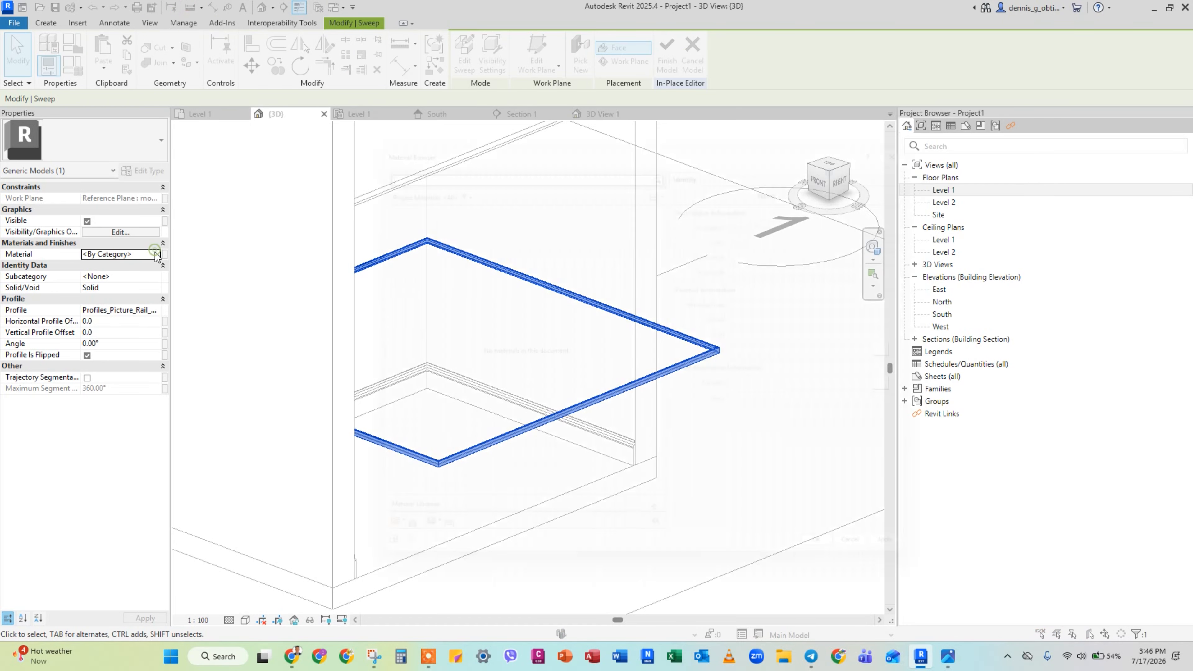
click(155, 254)
click(847, 573)
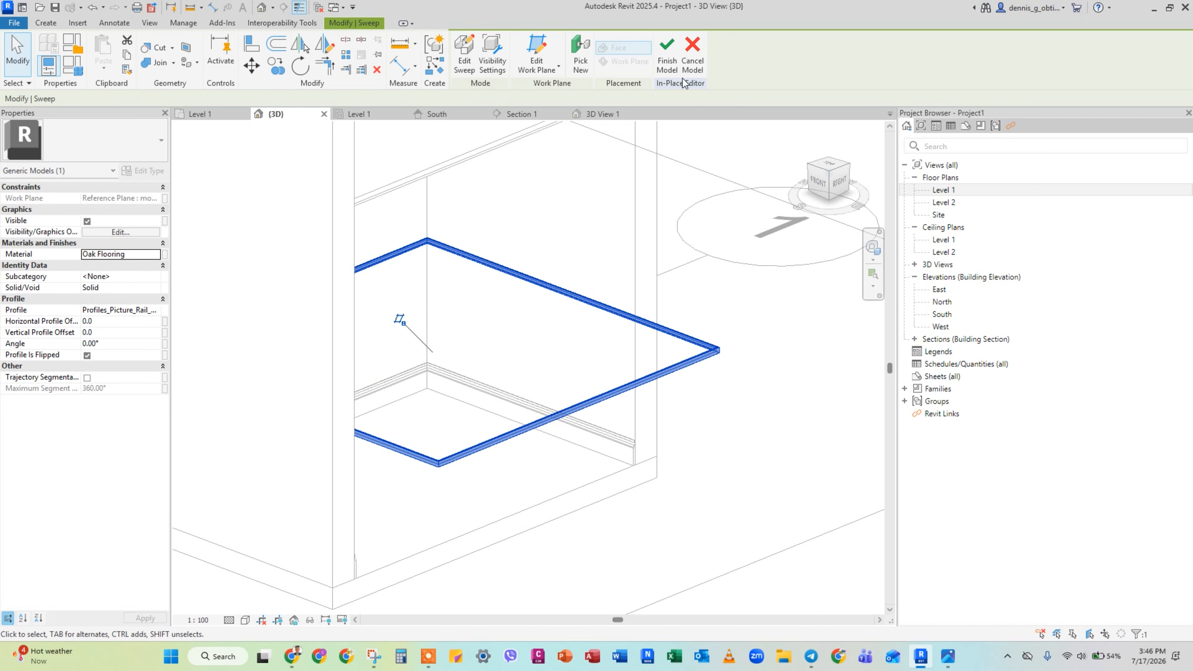
click(667, 56)
- Switch the 3D view to a realistic visual style that shows material textures
scroll(687, 405, down, 5)
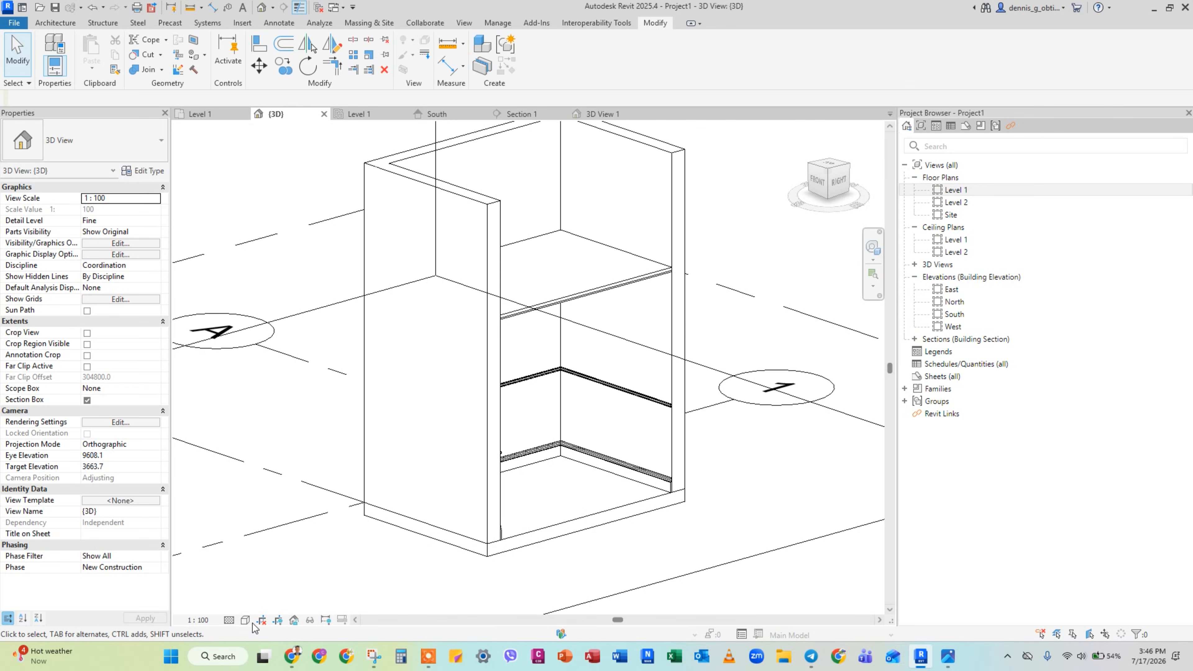
click(244, 622)
click(268, 603)
scroll(623, 372, up, 5)
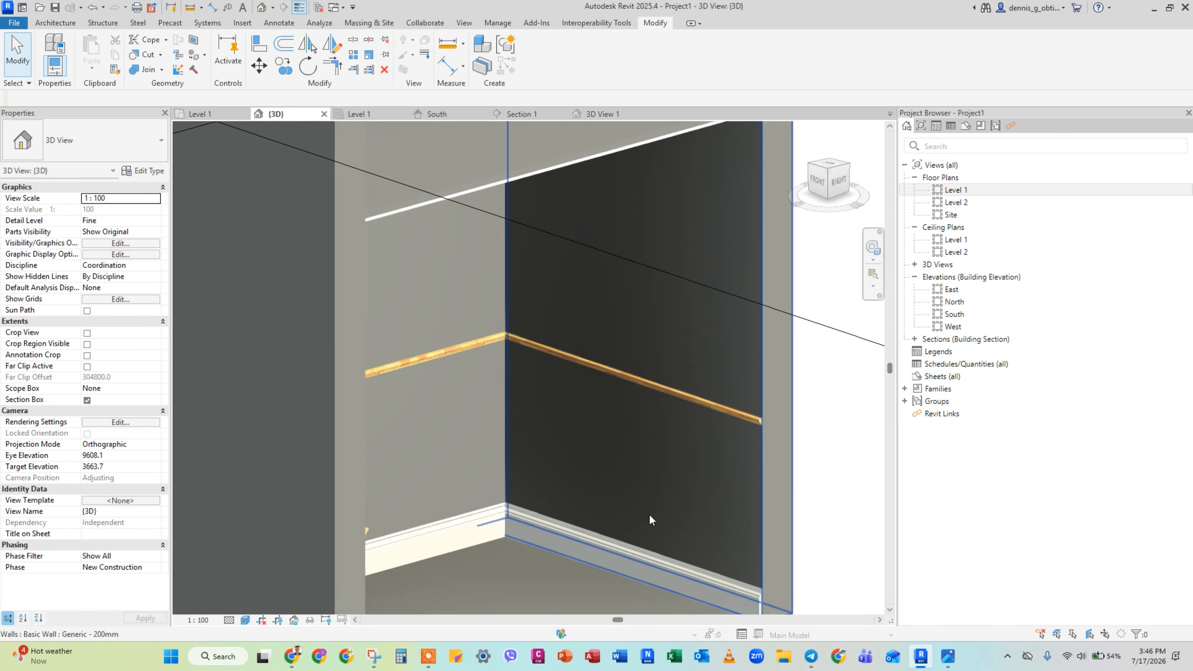
- Edit the baseboard in place, set its sweep material to Oak Flooring and finish the model from the Level 1 plan
scroll(641, 411, up, 2)
click(742, 454)
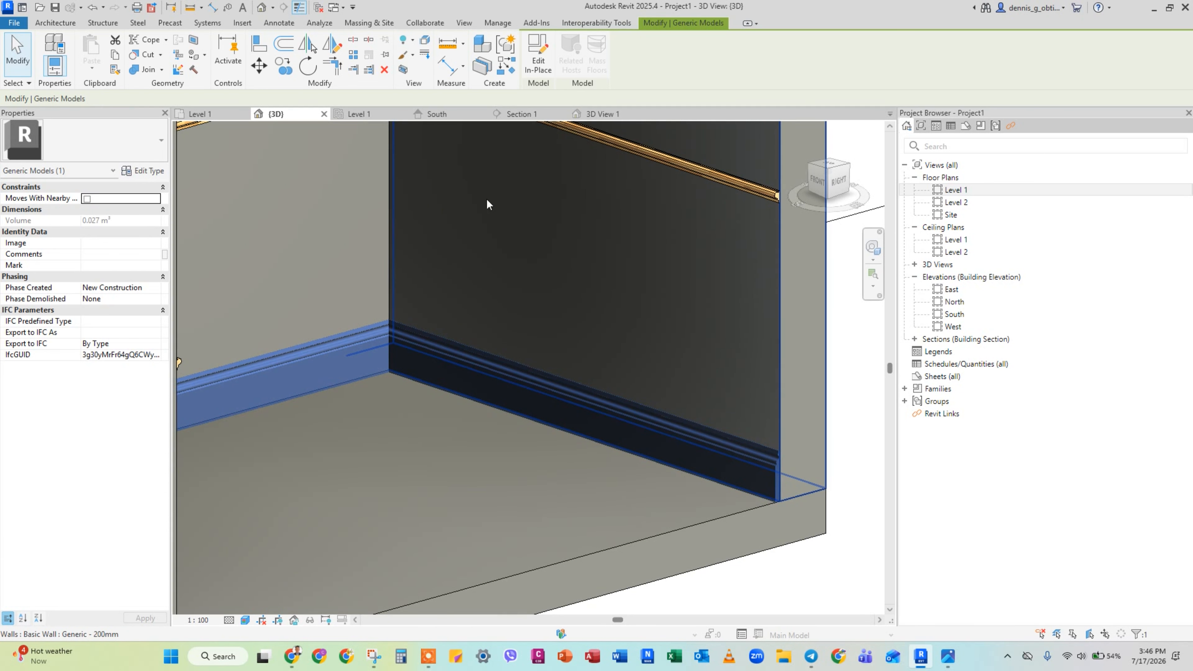
click(545, 65)
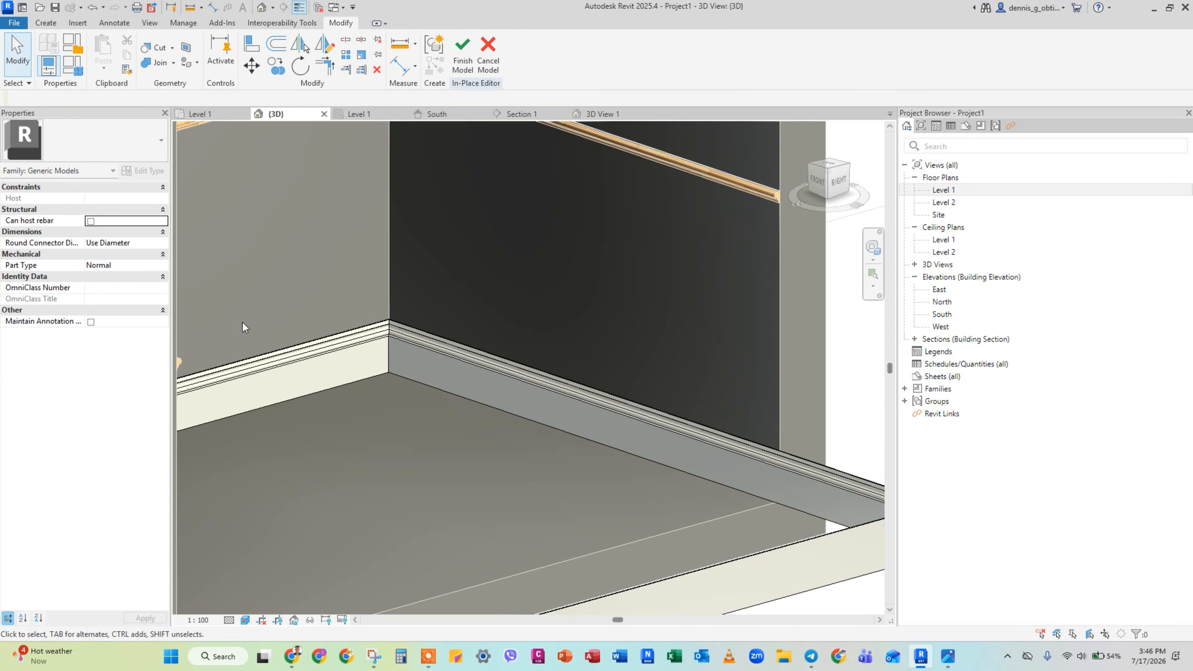
click(698, 416)
click(155, 254)
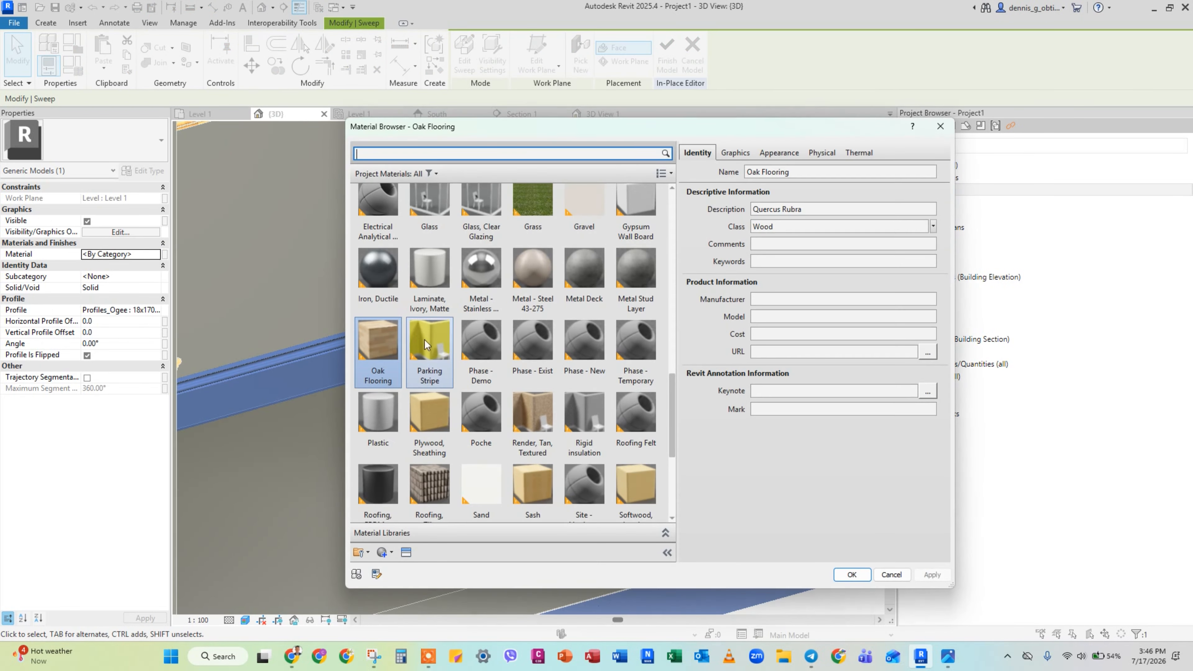
double_click(386, 357)
scroll(825, 503, down, 3)
click(823, 428)
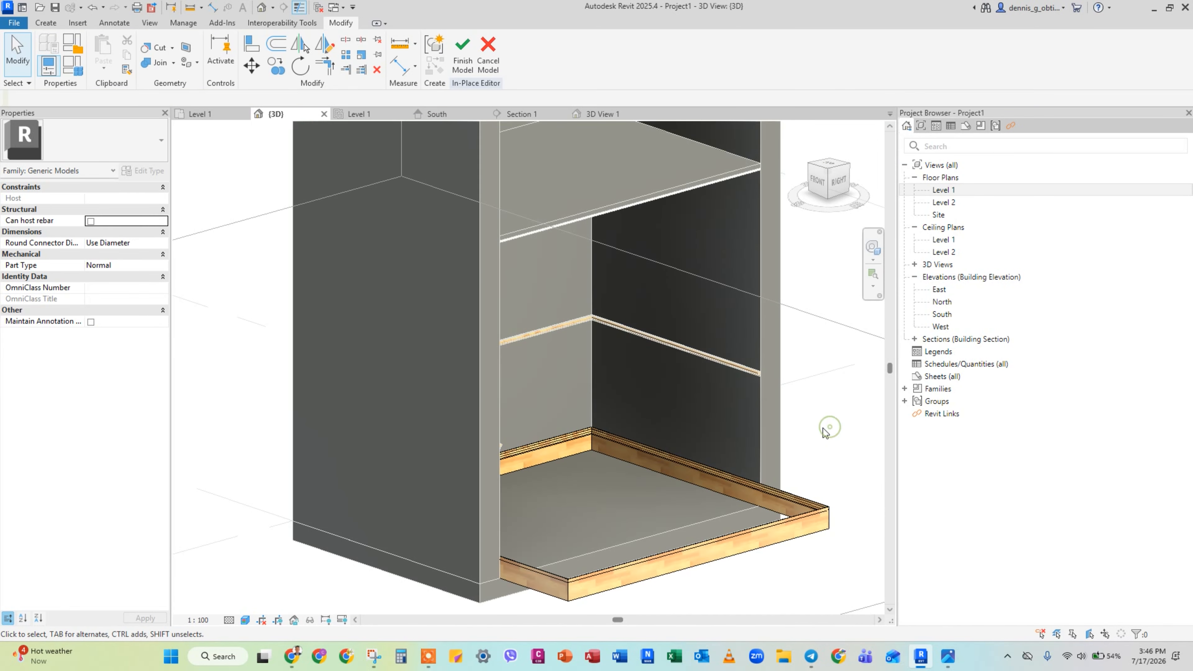
scroll(821, 429, down, 2)
middle_drag(821, 429, 784, 427)
scroll(785, 426, up, 3)
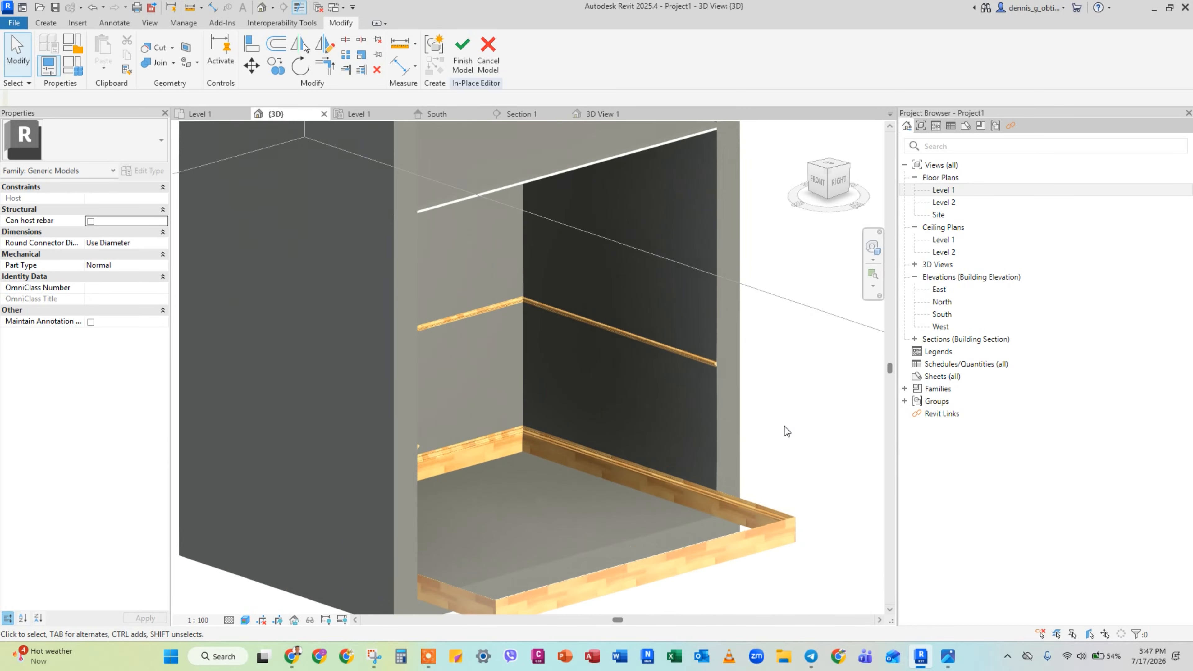
double_click(942, 191)
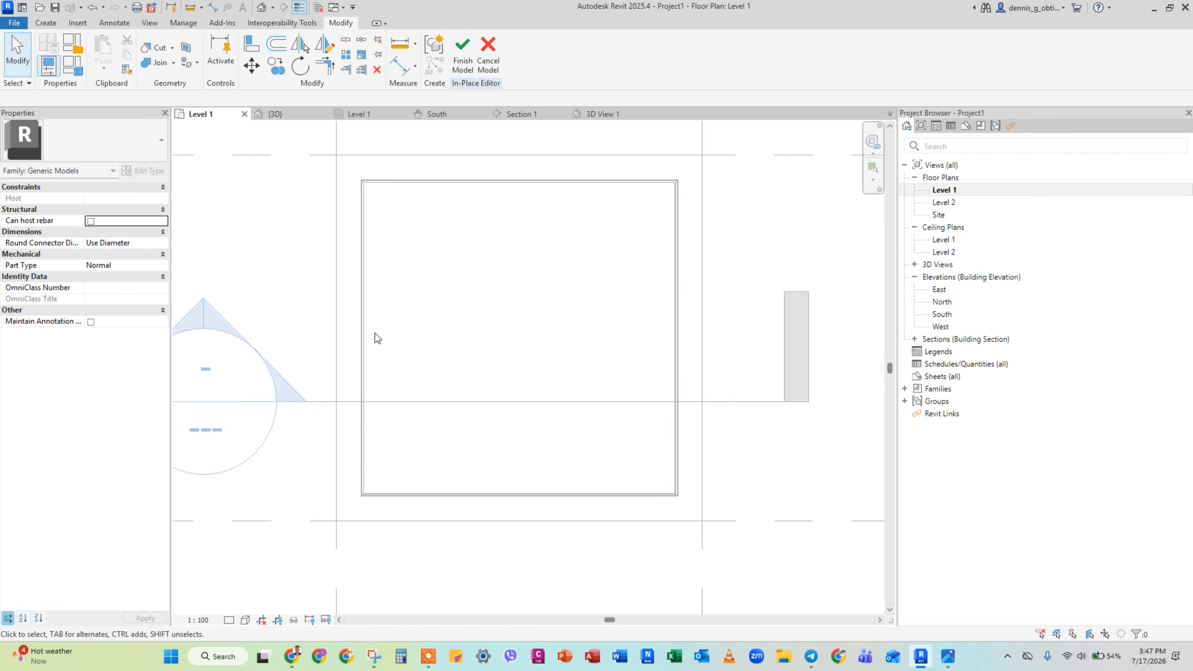
click(463, 51)
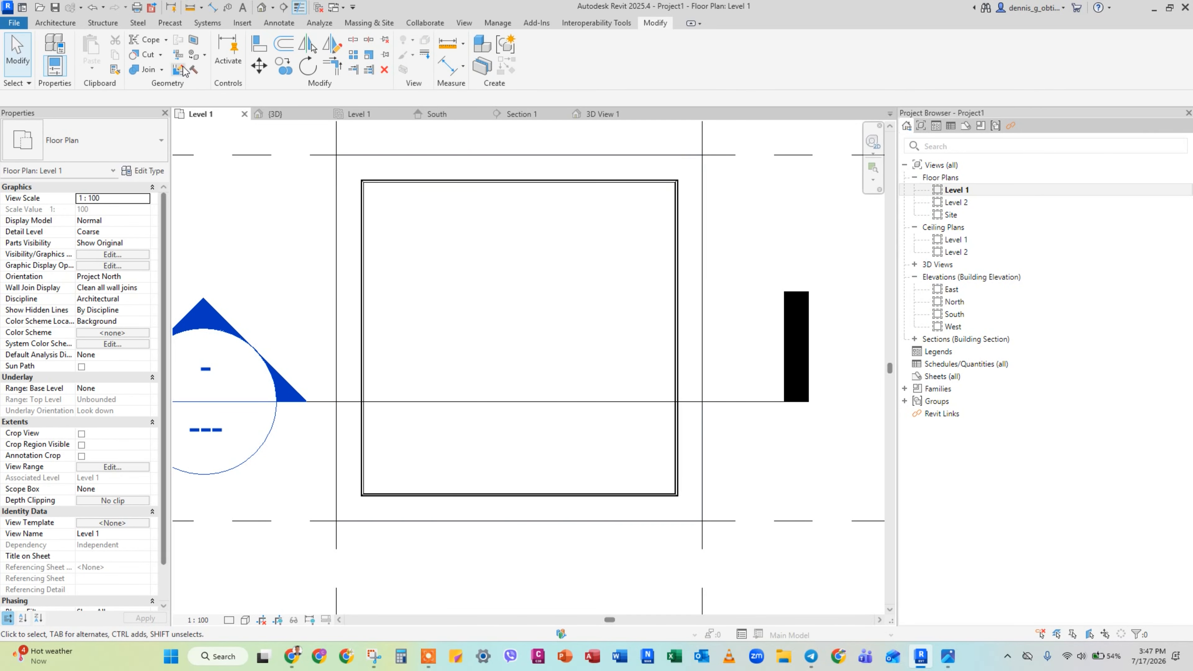
- Create a new in-place component in the Generic Models category and name it Cornice
click(183, 126)
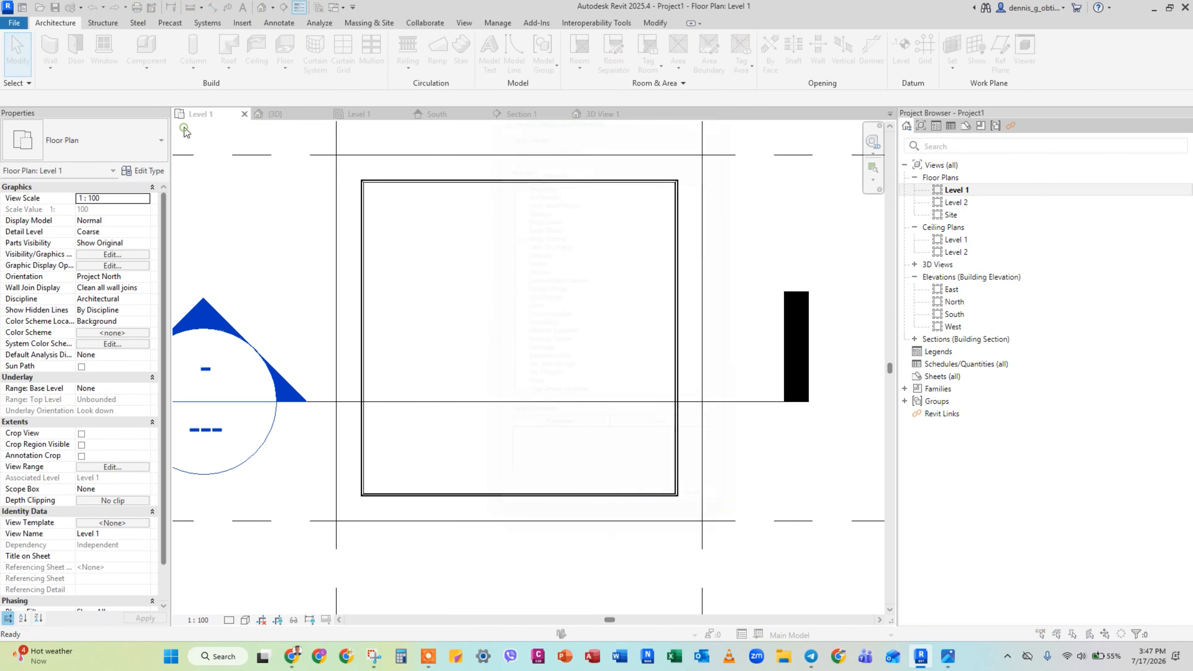
scroll(552, 372, down, 2)
click(553, 377)
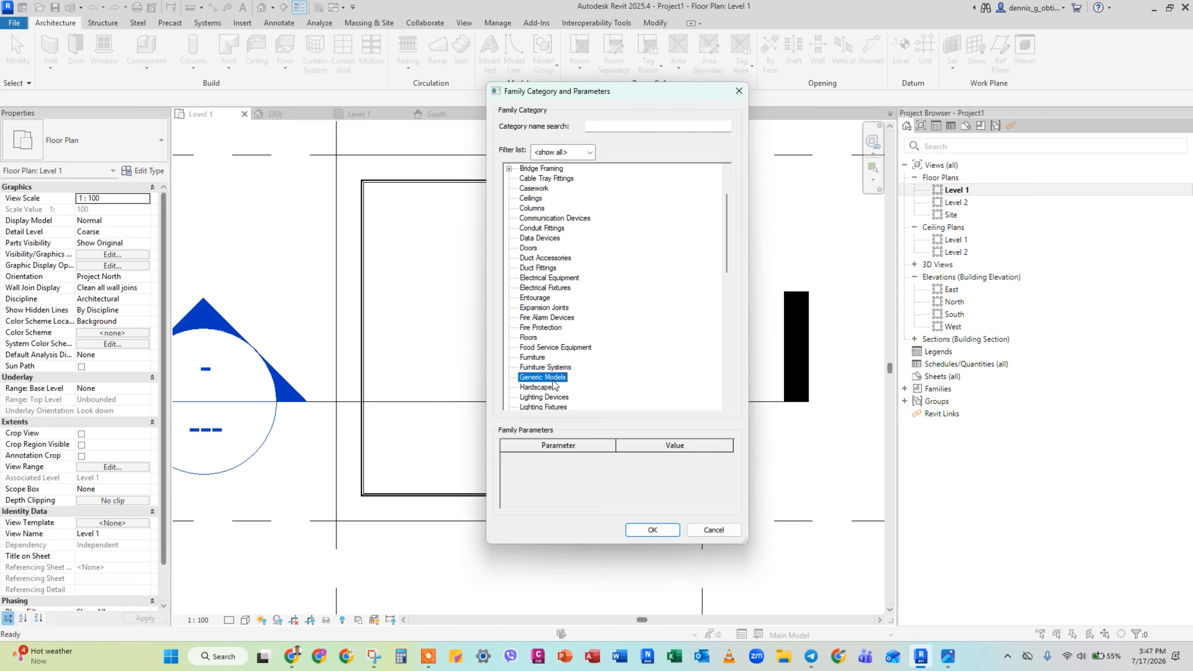
key(Return)
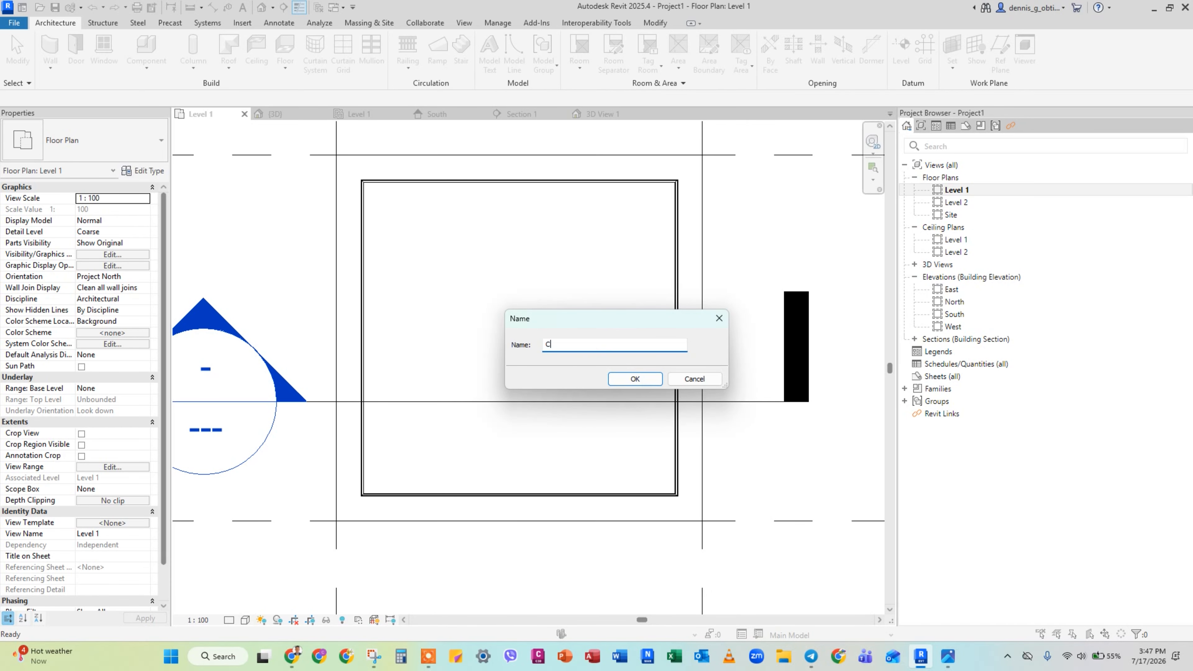
text(Cornice)
key(Return)
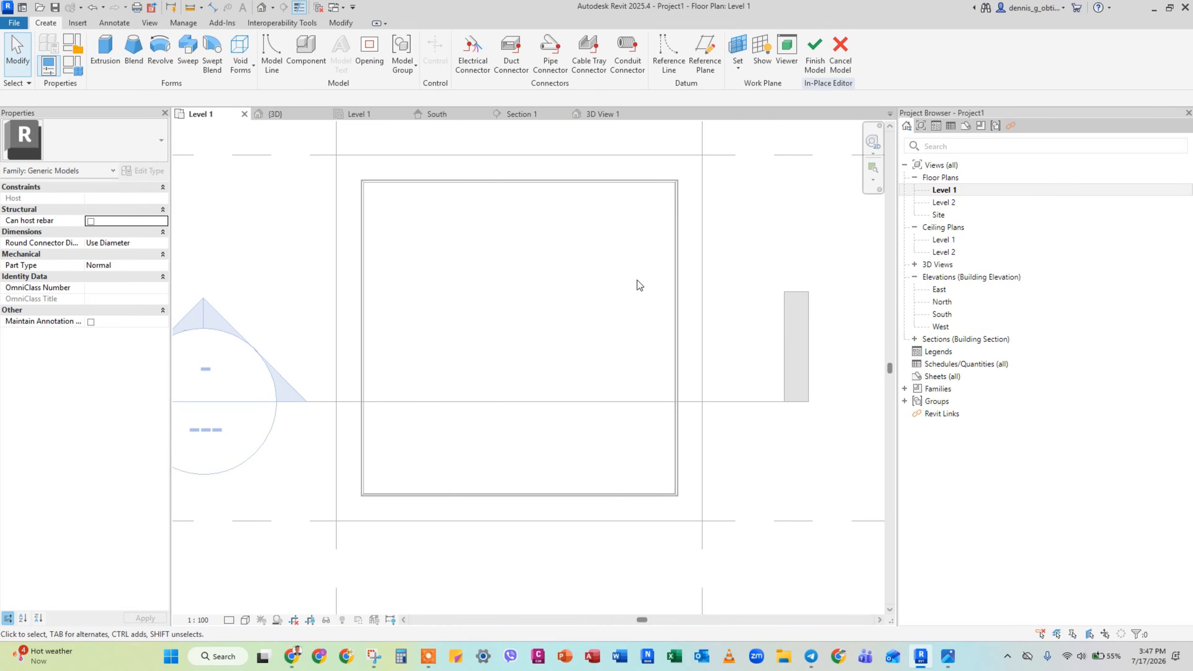
- Start a sweep and set its work plane to the cornice reference plane
click(196, 58)
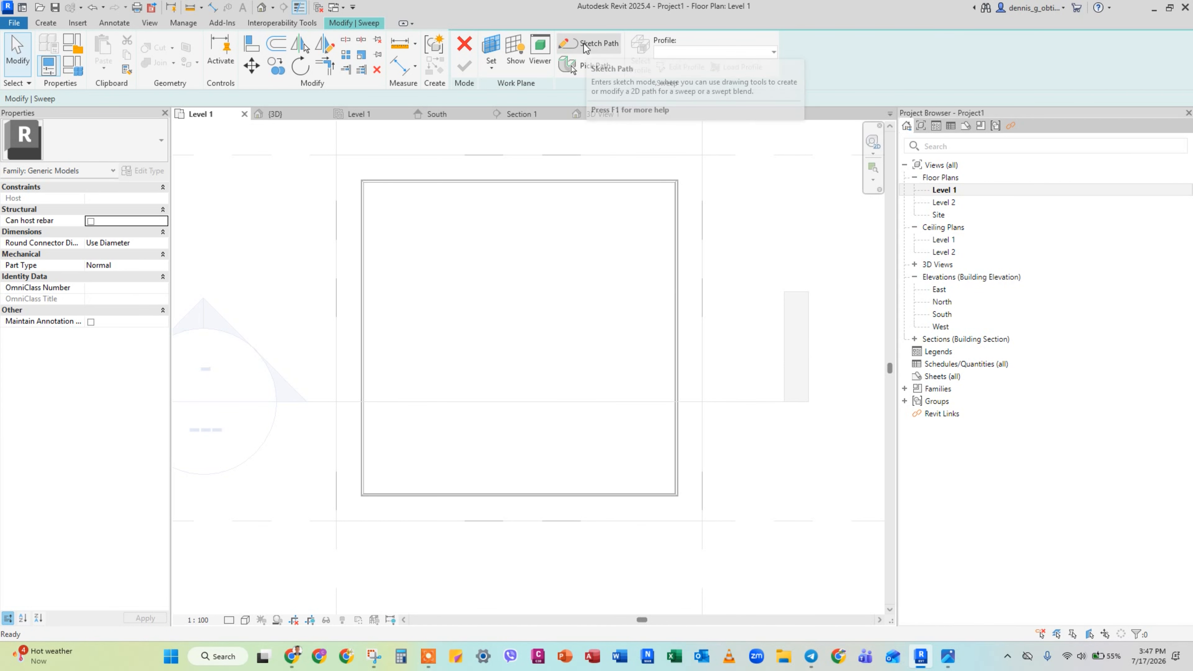
click(492, 46)
click(603, 327)
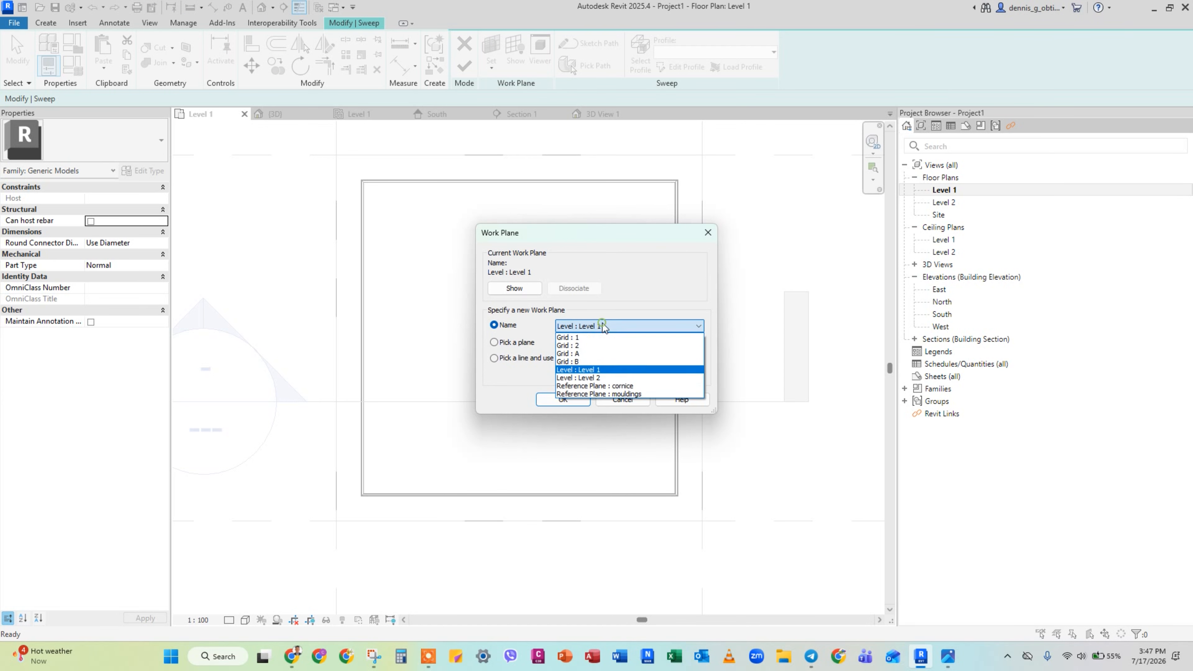
click(619, 379)
click(618, 327)
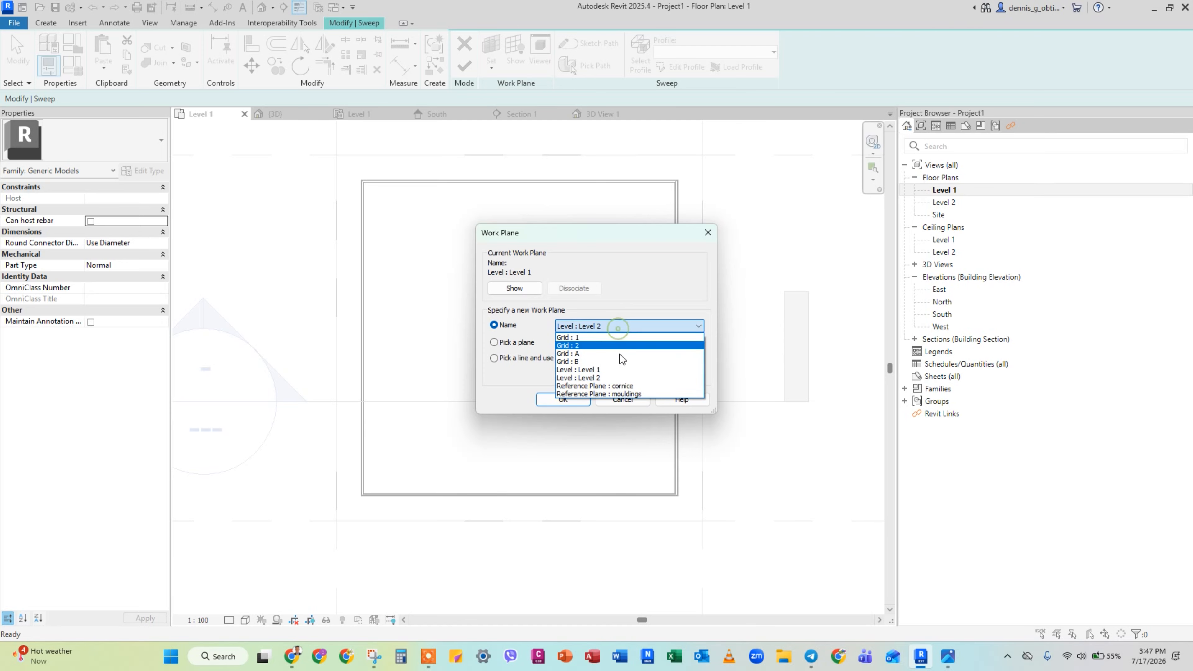
click(623, 387)
click(563, 400)
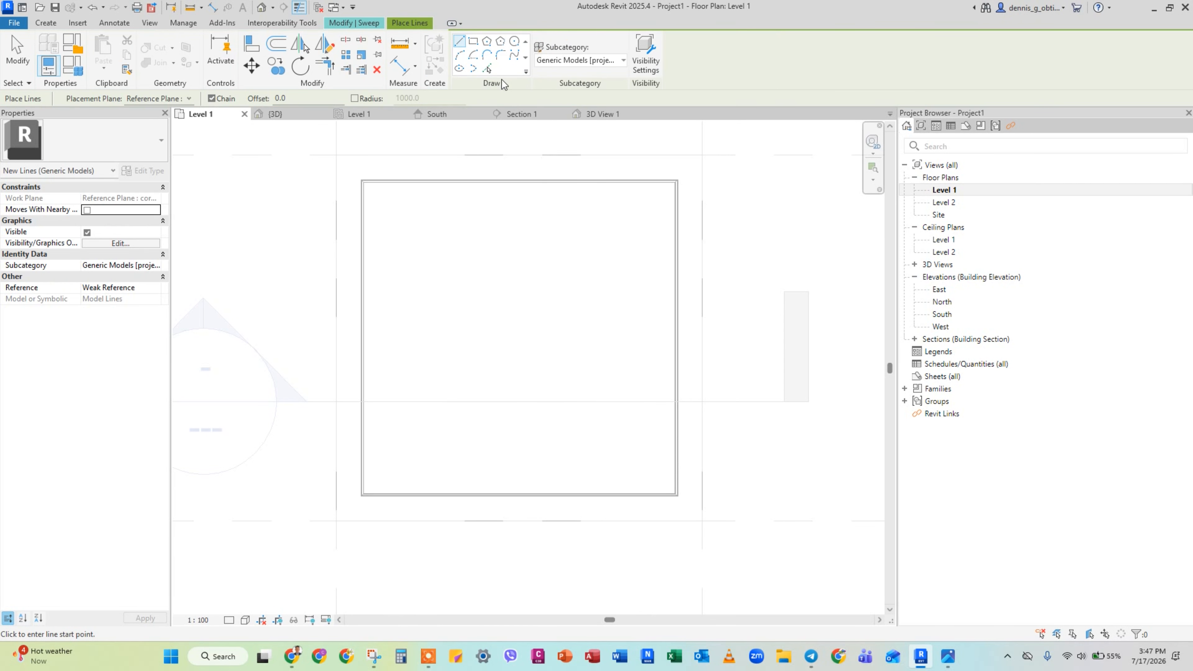
- Sketch a rectangular cornice path between opposite inner corners of the room and finish the path
click(362, 23)
click(688, 44)
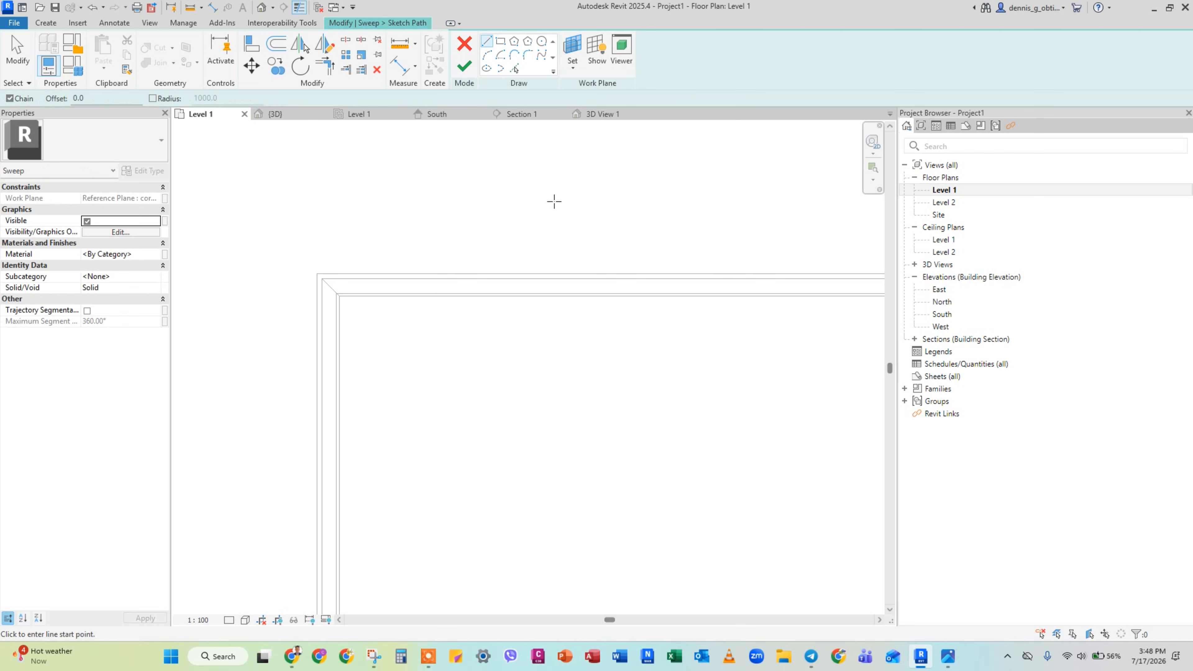
scroll(345, 308, up, 5)
scroll(375, 369, down, 5)
scroll(376, 375, up, 5)
scroll(383, 296, down, 5)
scroll(378, 277, up, 4)
click(255, 274)
scroll(378, 447, down, 6)
middle_drag(458, 489, 402, 248)
scroll(502, 336, down, 3)
middle_drag(619, 513, 584, 418)
scroll(583, 396, up, 4)
middle_drag(579, 282, 632, 471)
scroll(658, 498, up, 4)
click(591, 428)
scroll(595, 429, down, 4)
middle_drag(599, 429, 635, 458)
scroll(531, 243, down, 3)
middle_drag(526, 254, 683, 471)
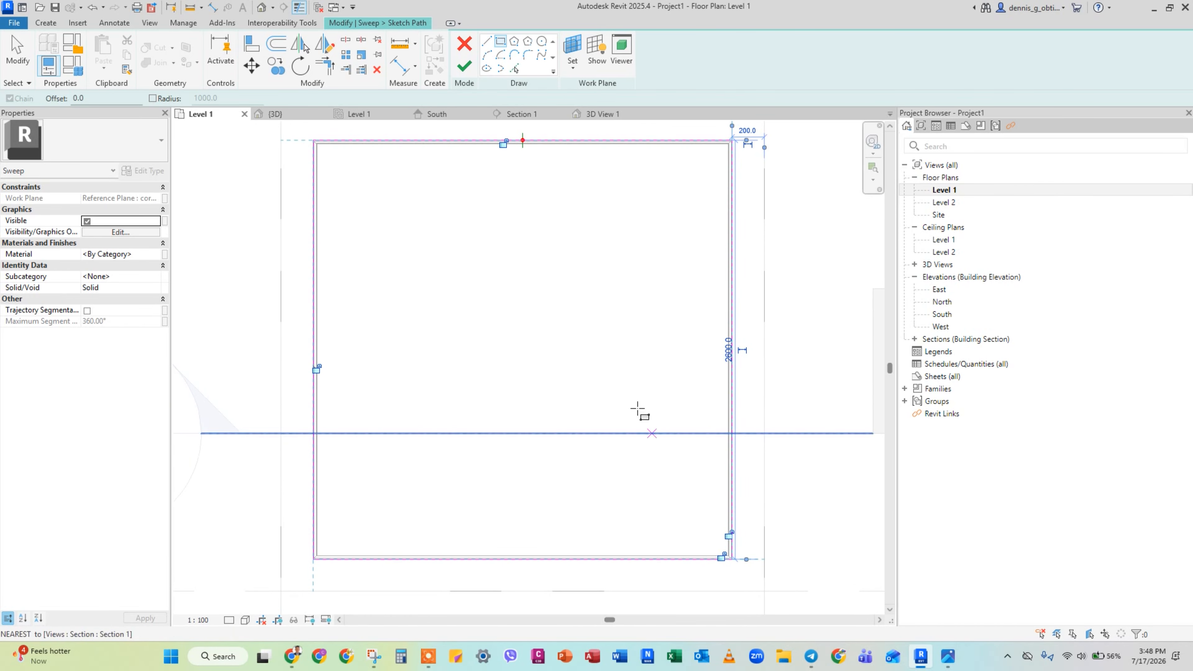
click(464, 71)
- Load the Traditional_1 profile family from the Cornice folder of the Second Fix Carpentry library for the sweep
click(748, 74)
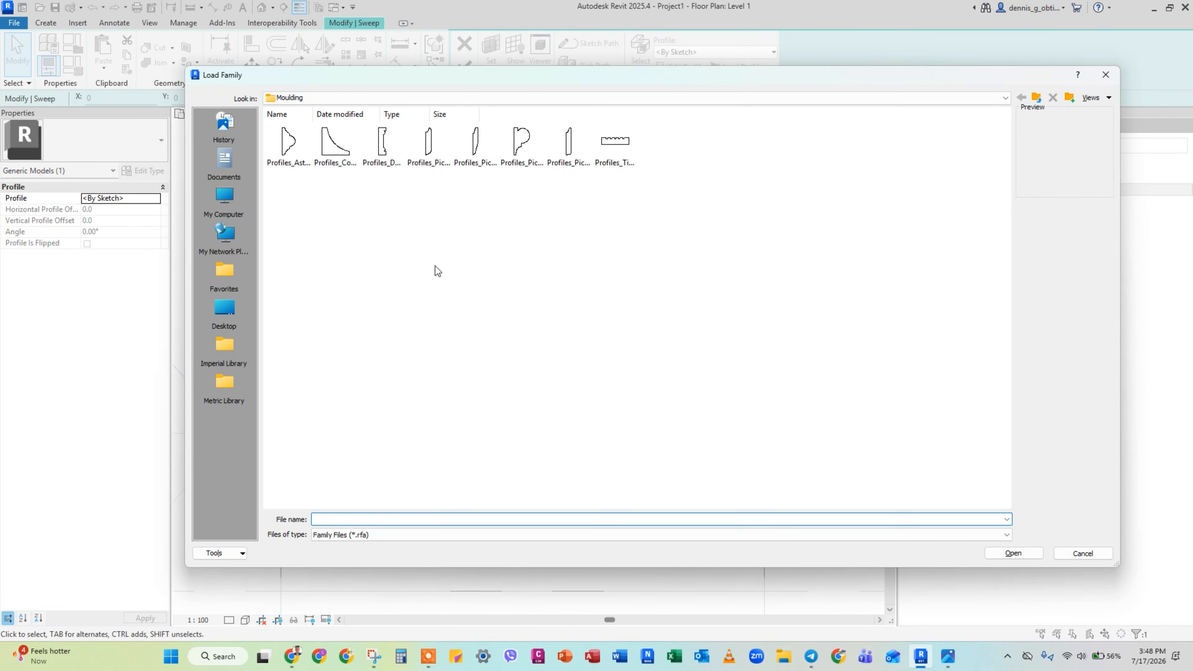
click(462, 98)
click(439, 169)
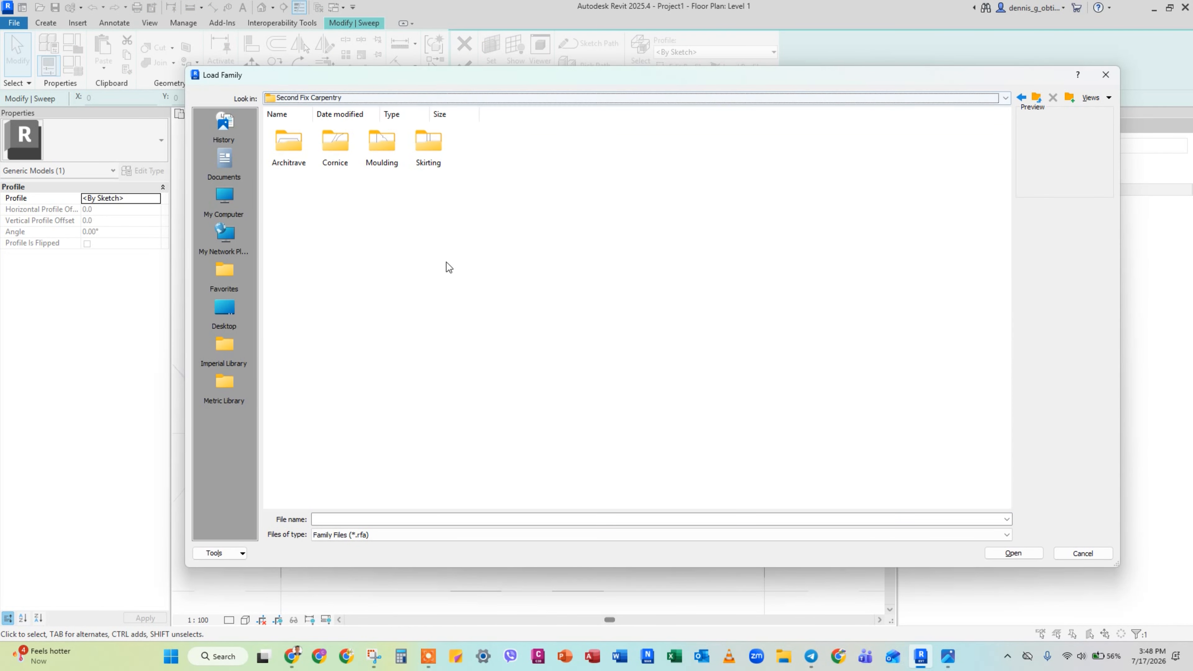
double_click(348, 166)
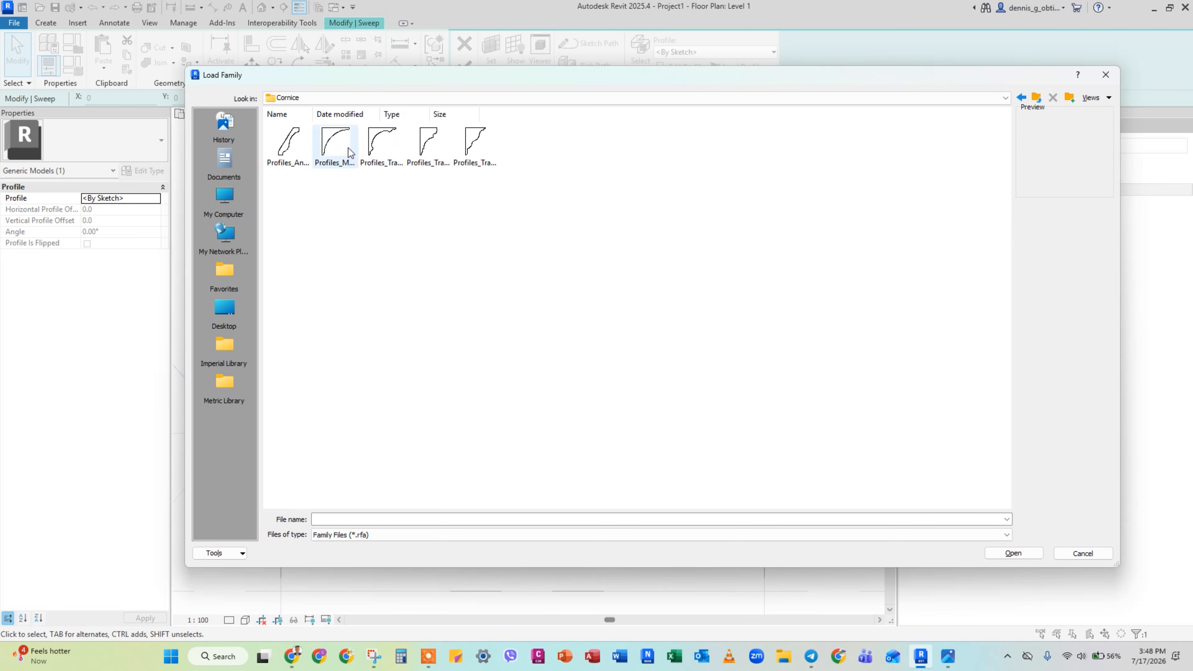
double_click(386, 148)
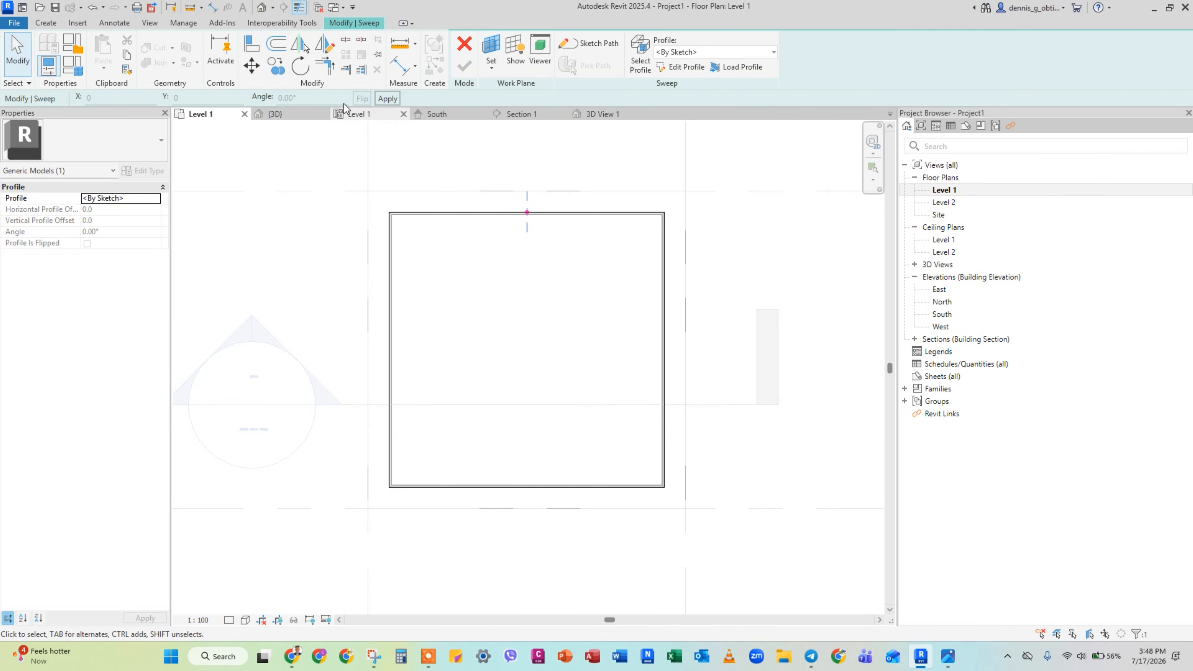
- In the default 3D view, assign the Profiles_Traditional_1 200x200mm profile to the cornice sweep
click(265, 8)
scroll(524, 334, down, 3)
middle_drag(564, 282, 540, 333)
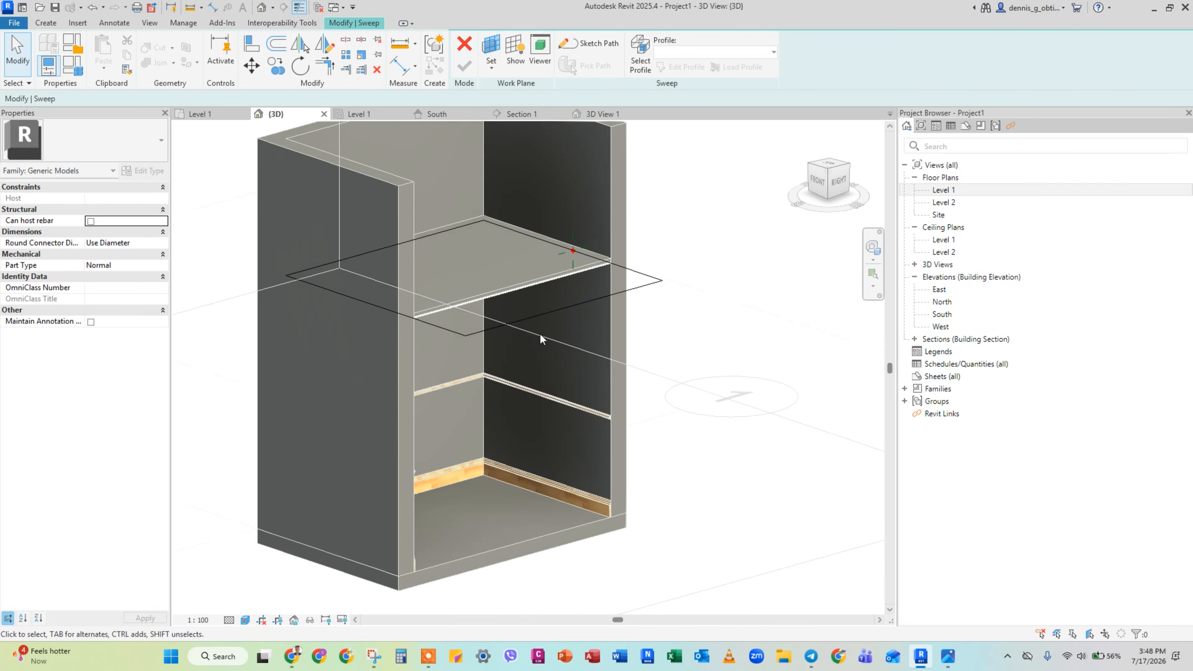
scroll(574, 249, up, 6)
scroll(561, 361, down, 5)
scroll(558, 348, up, 4)
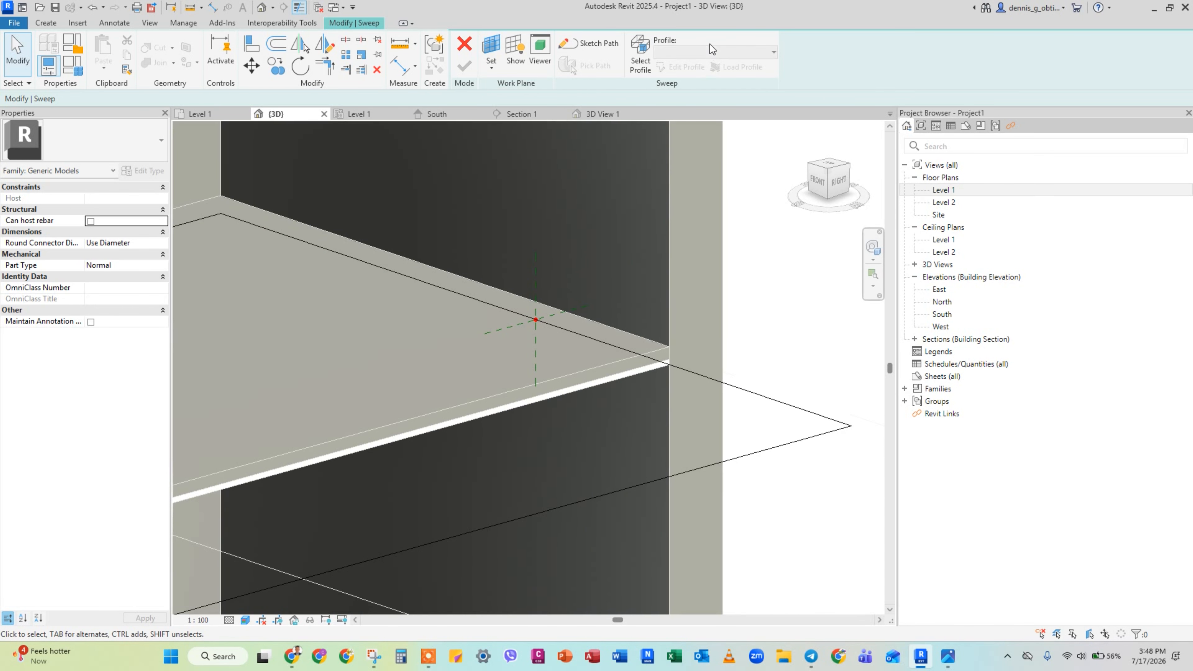
click(709, 55)
scroll(733, 241, down, 4)
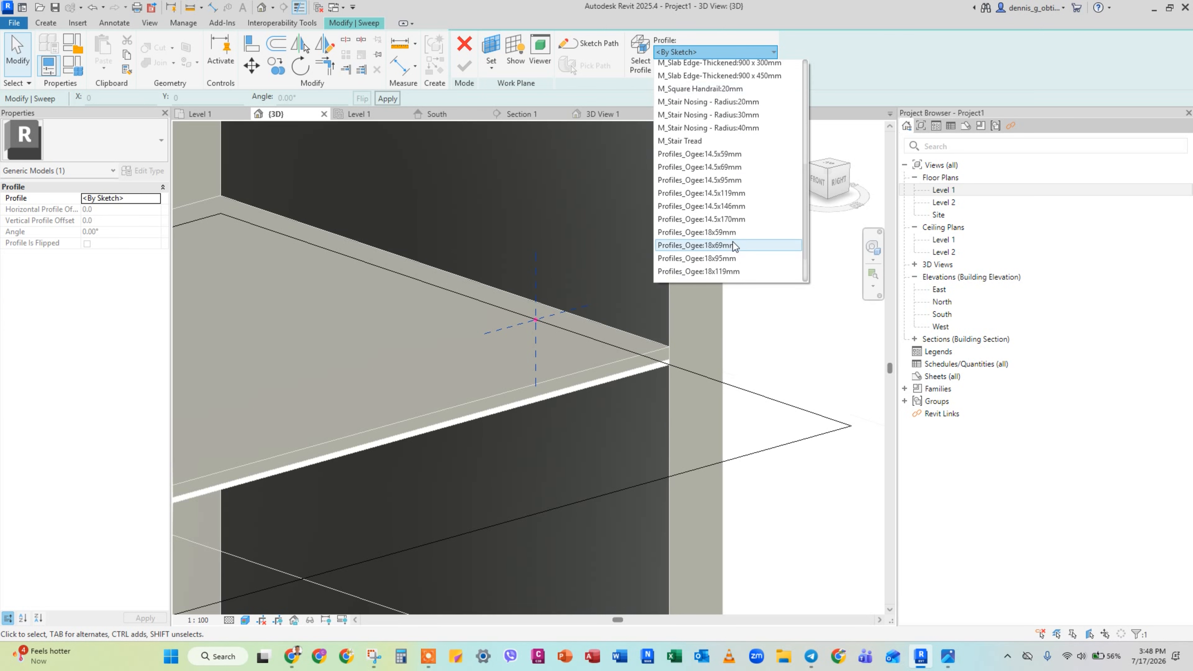
click(759, 275)
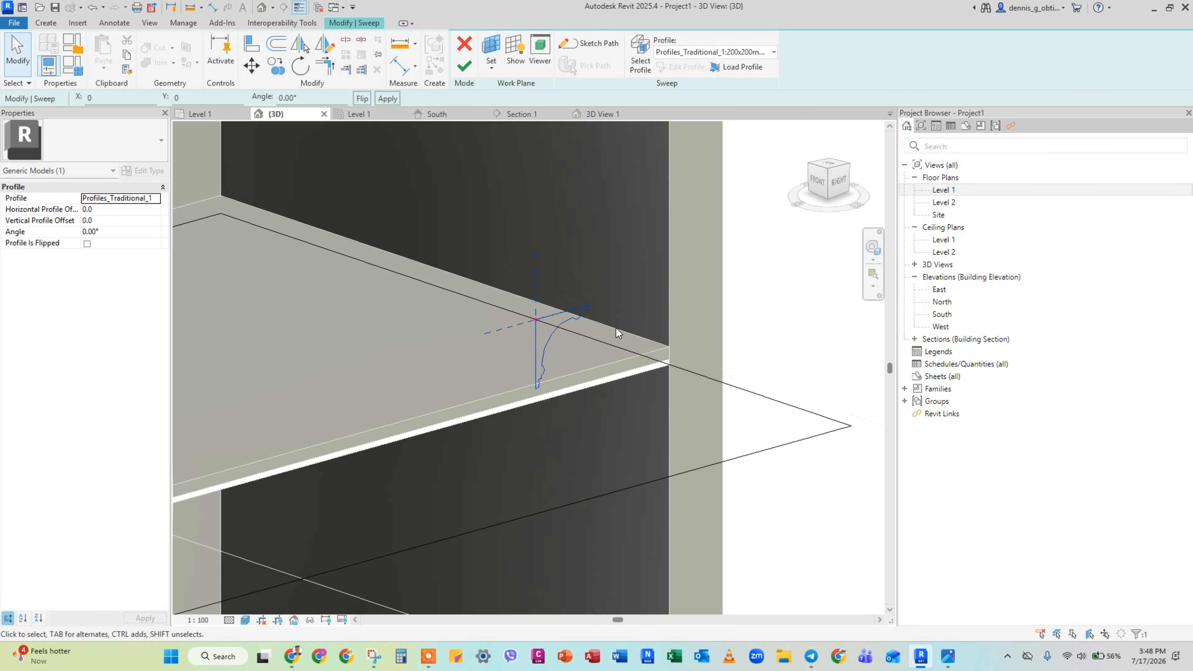
- Flip the cornice profile to the other side of the path and finish the sweep
scroll(606, 331, up, 1)
scroll(535, 386, down, 2)
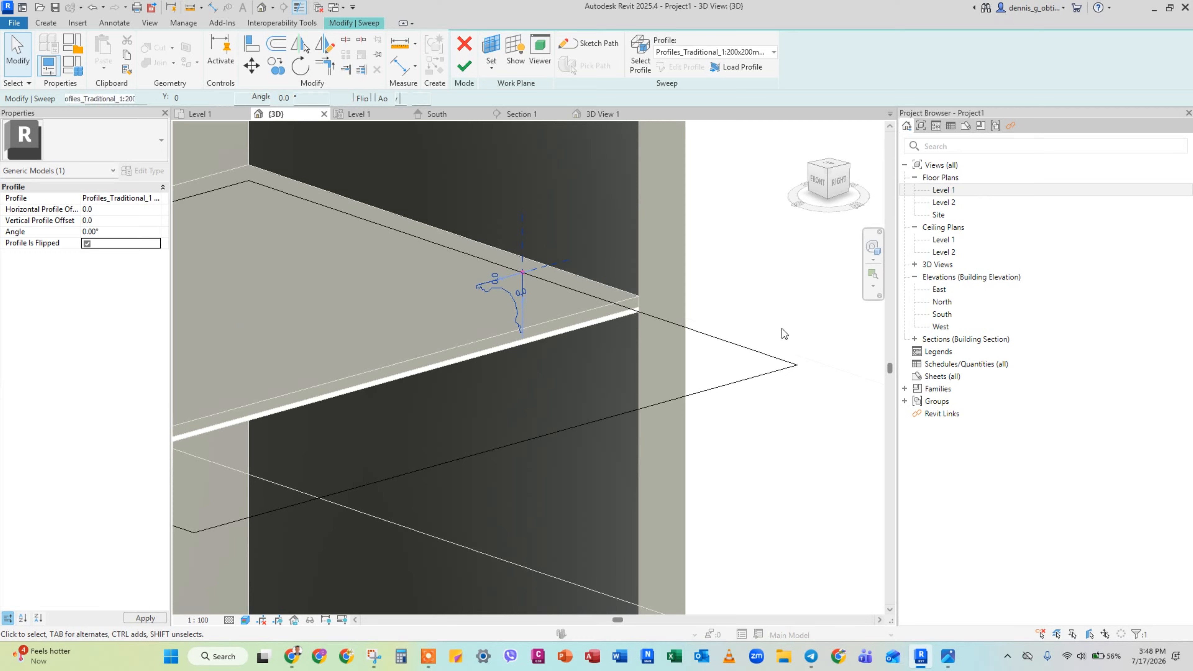
scroll(572, 336, down, 3)
click(464, 66)
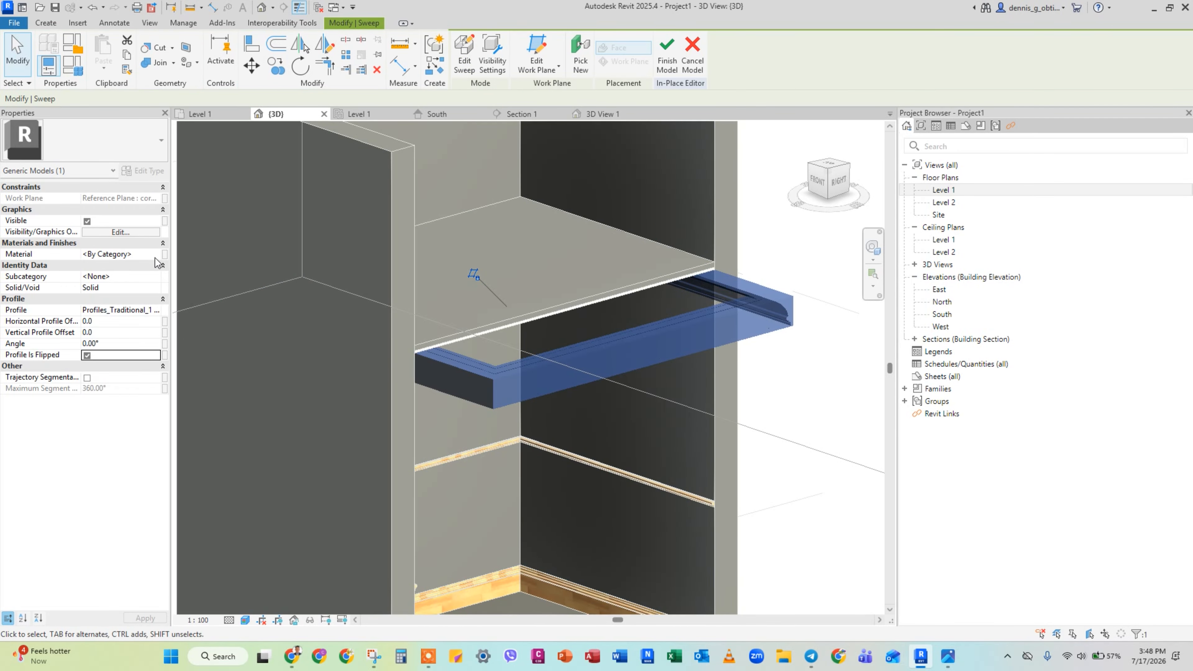
- Set the cornice sweep's material to Oak Flooring and finish the in-place model
click(157, 254)
double_click(395, 340)
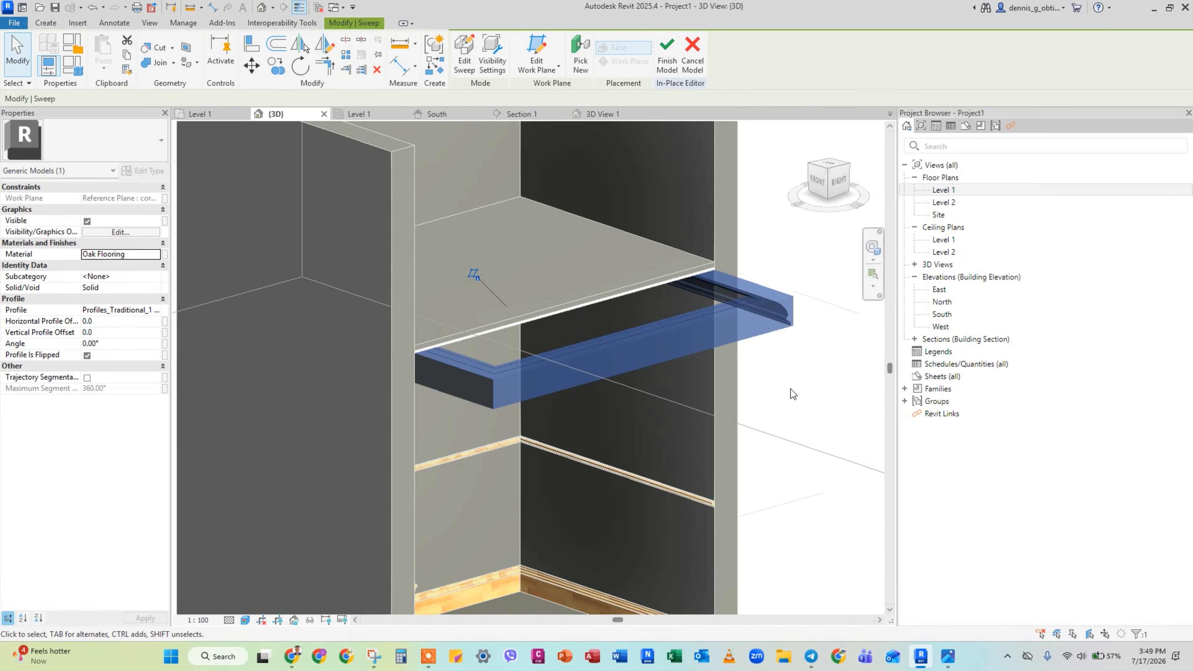
click(787, 396)
scroll(787, 396, down, 3)
scroll(656, 389, up, 1)
middle_drag(788, 396, 650, 378)
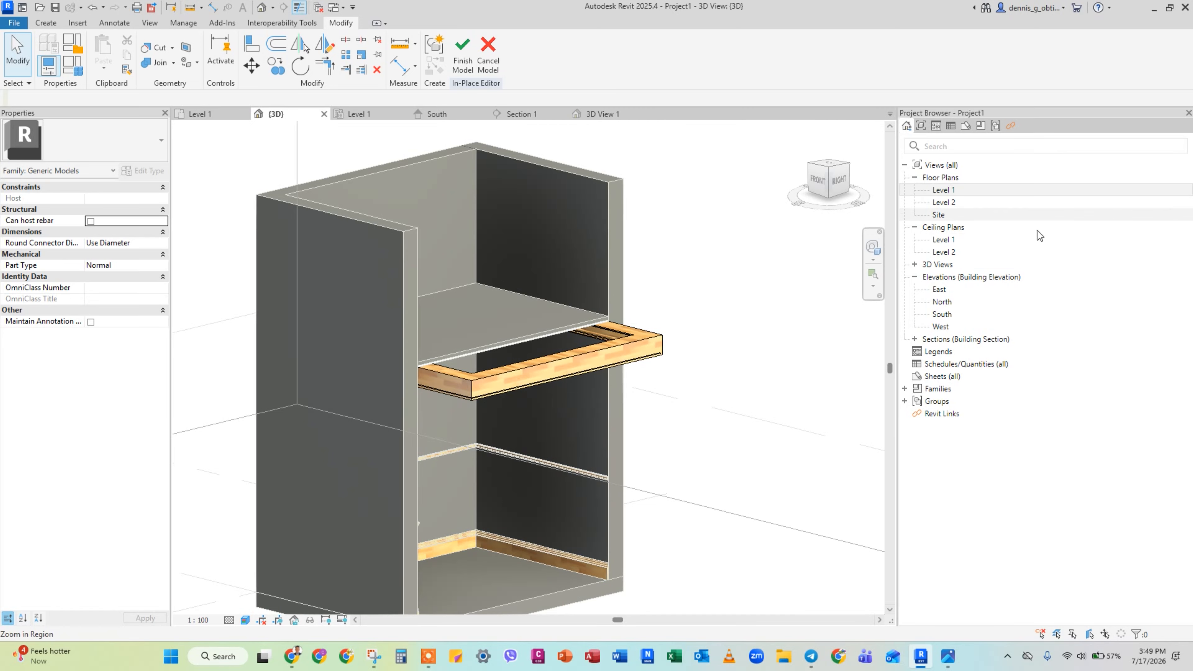
click(464, 66)
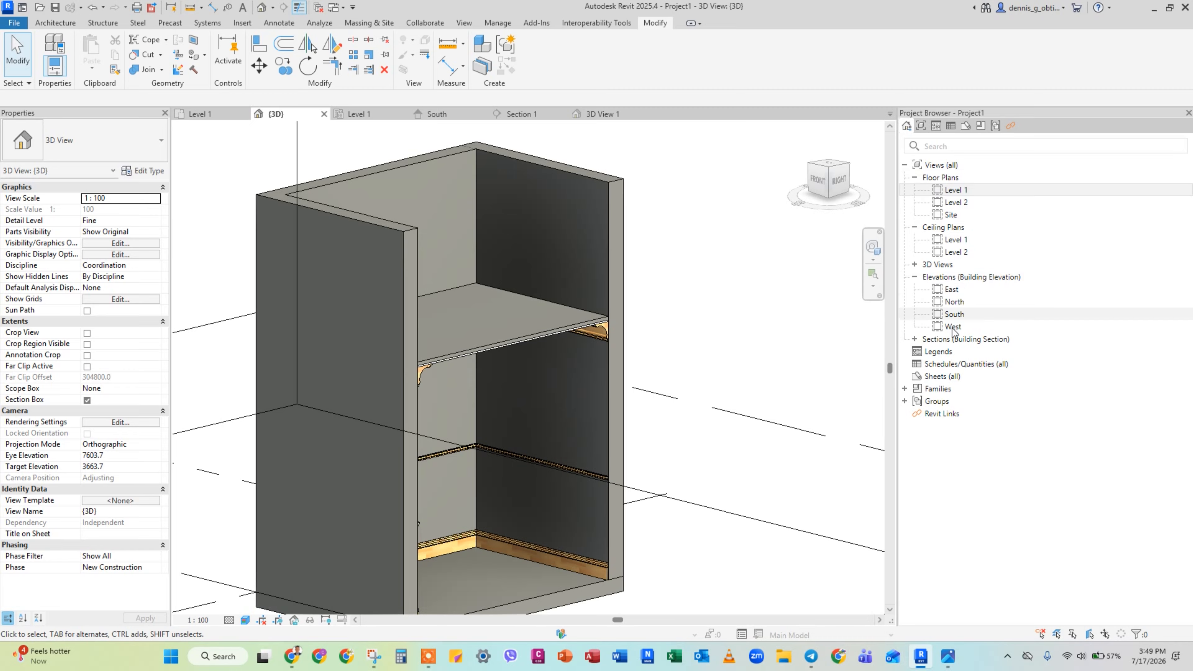
- Open the perspective camera view 3D View 1 to inspect the room's interior trim
click(915, 265)
double_click(958, 277)
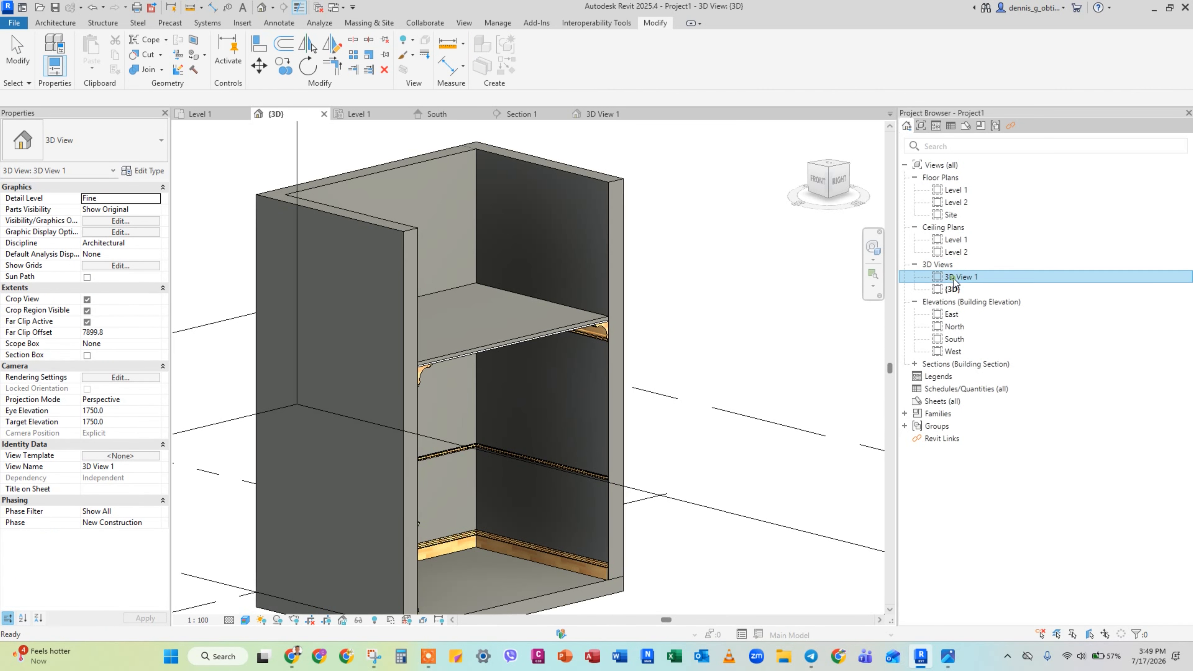